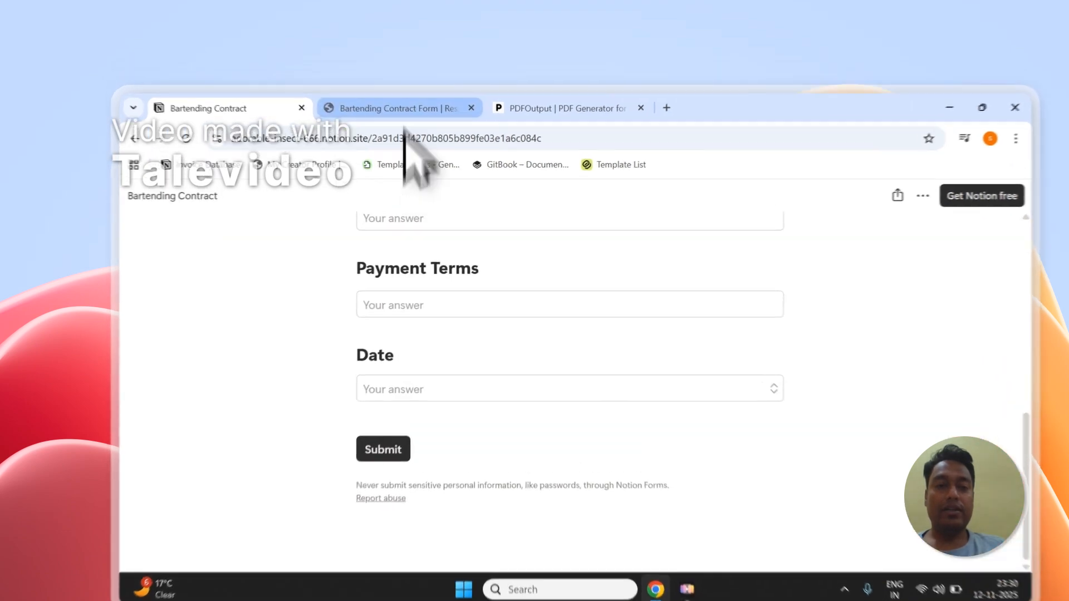
Step: Review the Bartending Contract Form responses in Notion, selecting both entries and clearing the selection
click(379, 81)
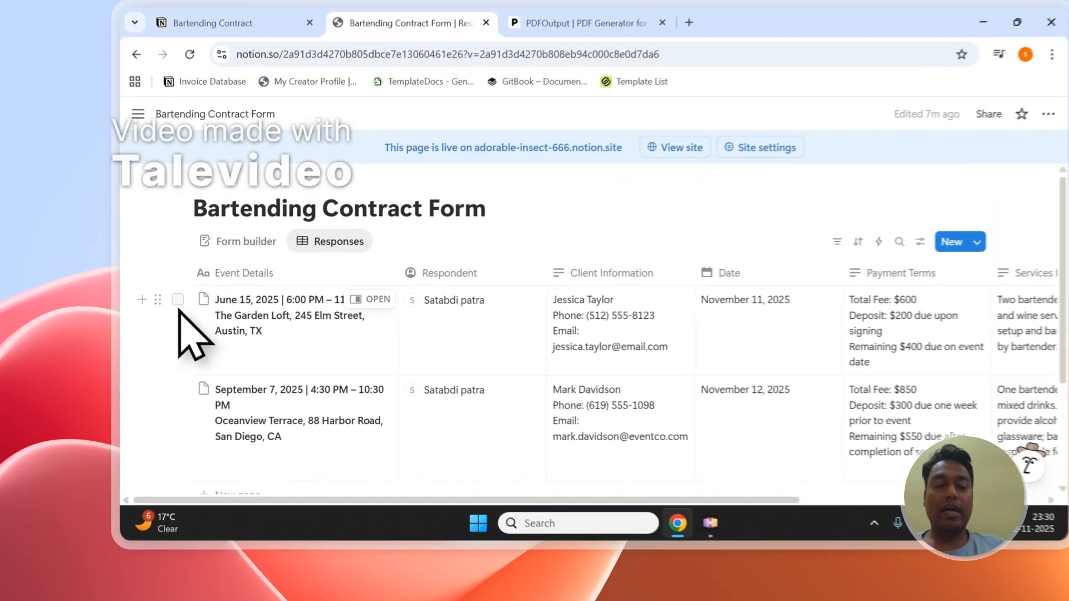
click(171, 323)
click(171, 401)
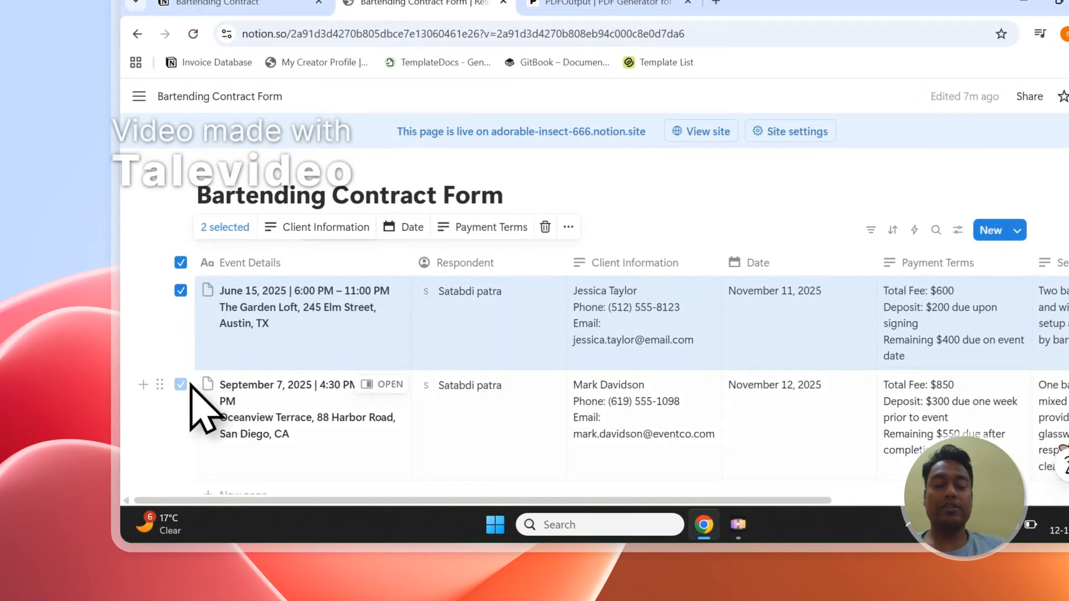
key(Escape)
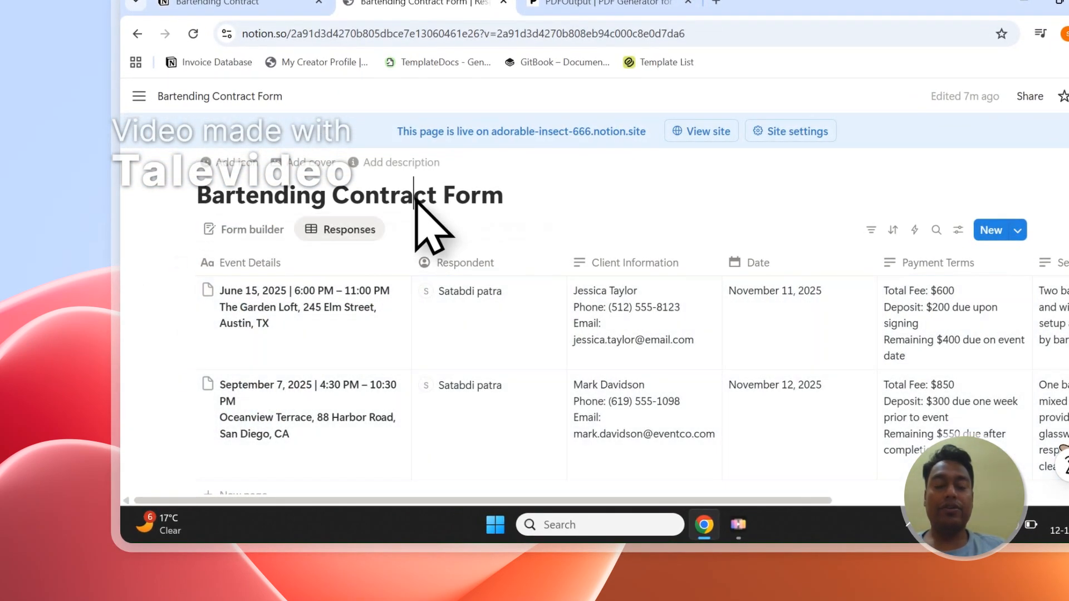
Step: Switch to the PDFOutput website and read how it generates PDFs from Google Docs and a Notion database
click(601, 2)
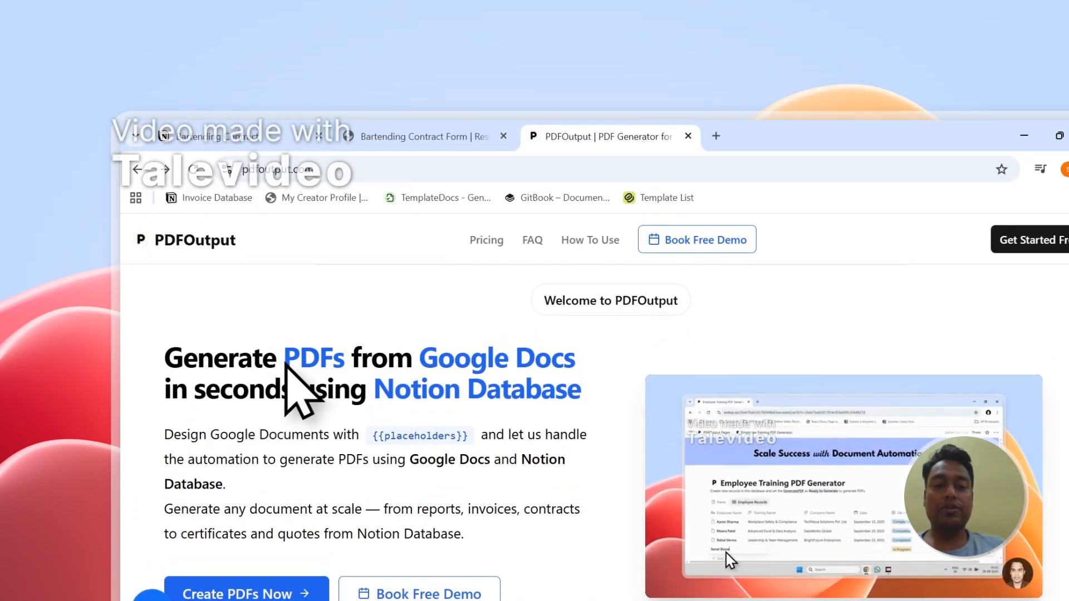
drag(284, 358, 326, 348)
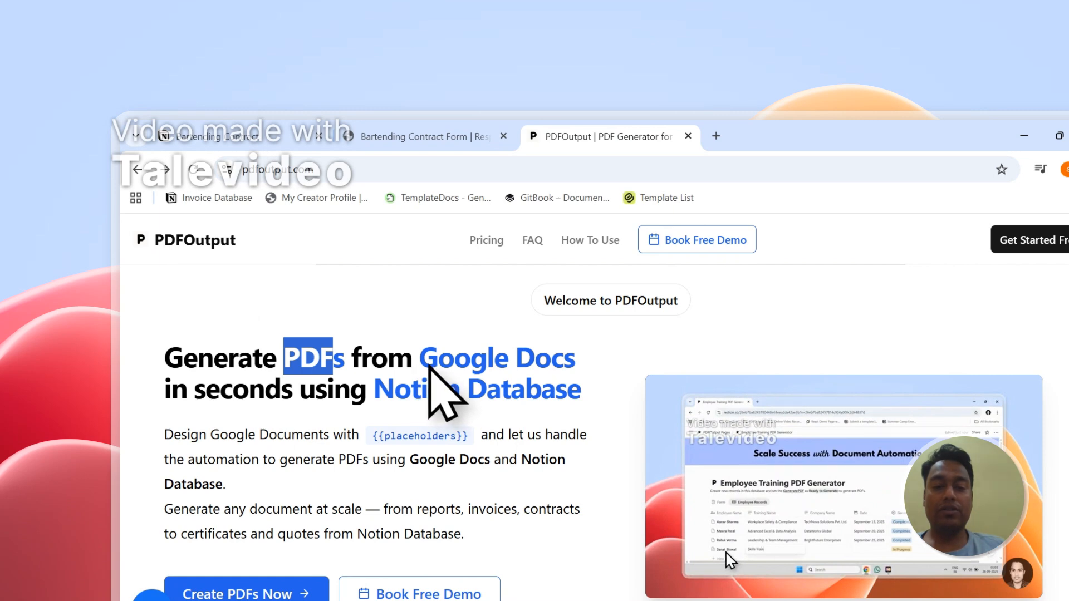
drag(429, 366, 575, 380)
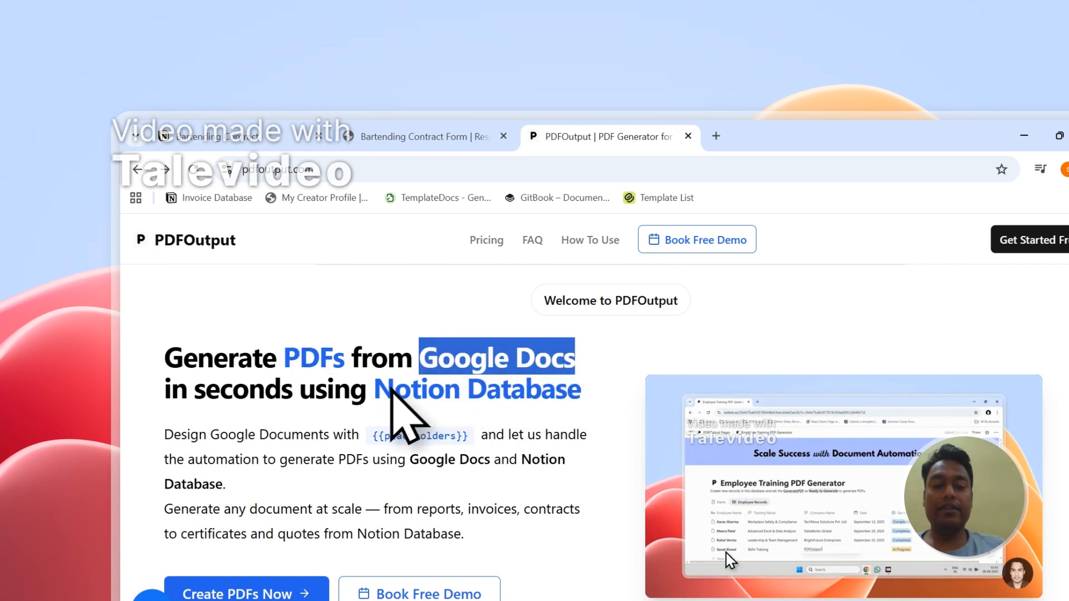
drag(393, 390, 567, 409)
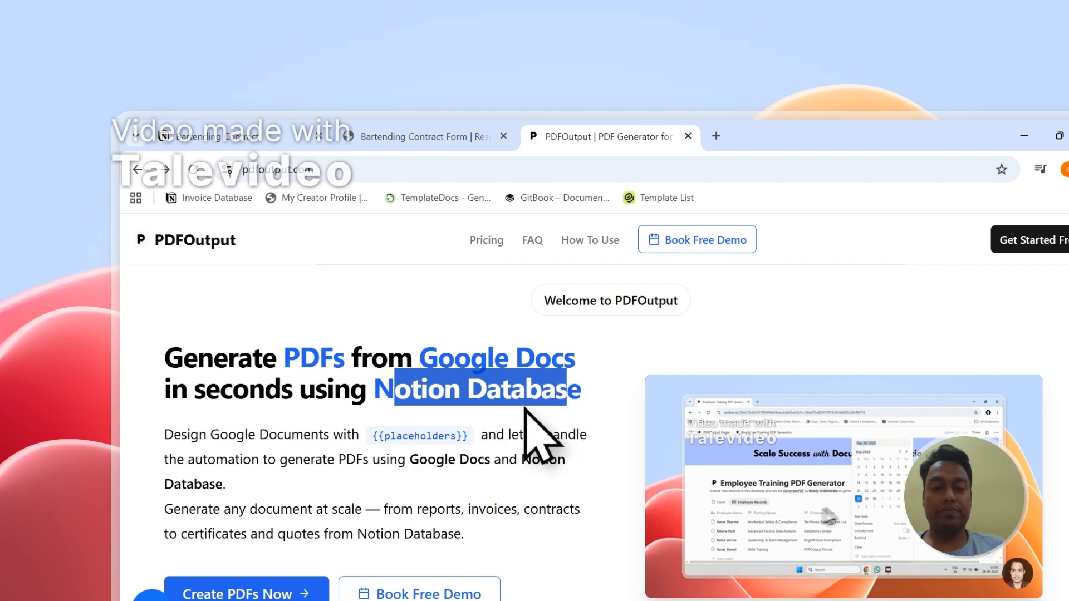
click(525, 408)
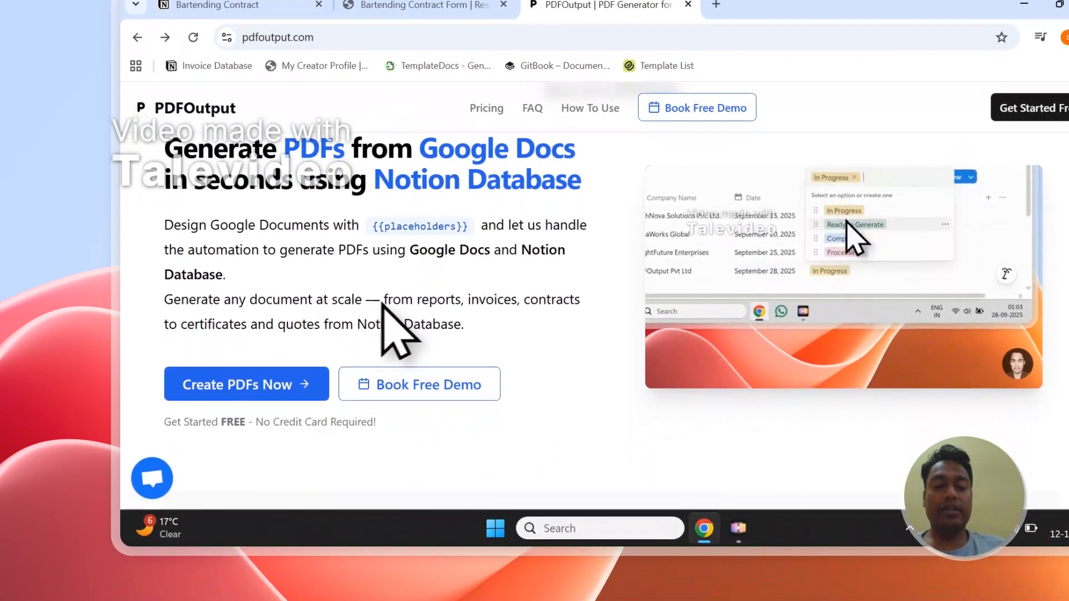
double_click(438, 299)
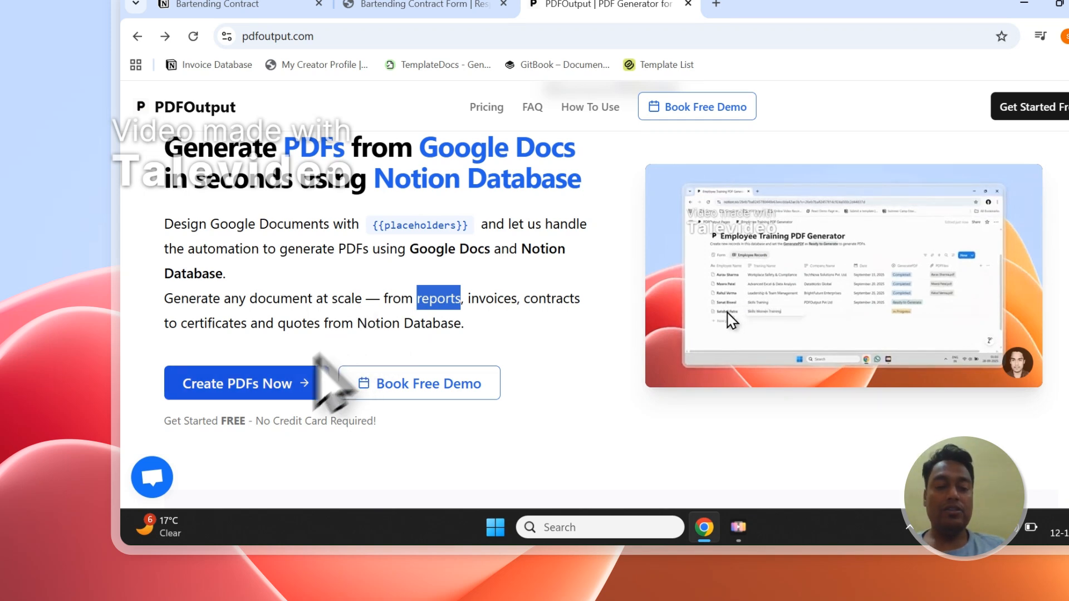
Step: Start creating PDFs and sign in to PDFOutput with the existing Google account used for Notion
click(262, 387)
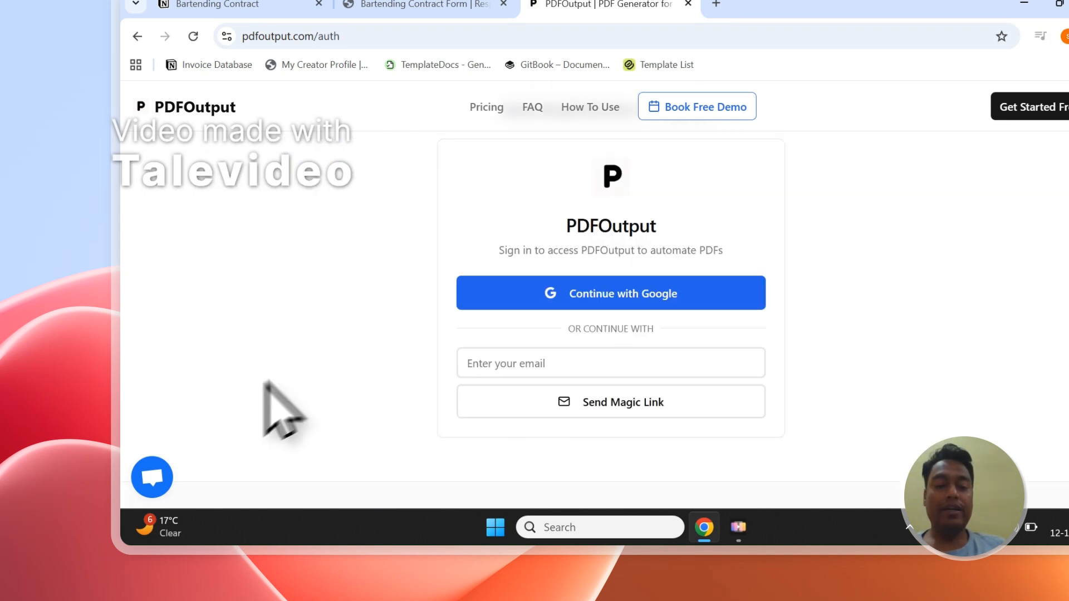
click(612, 295)
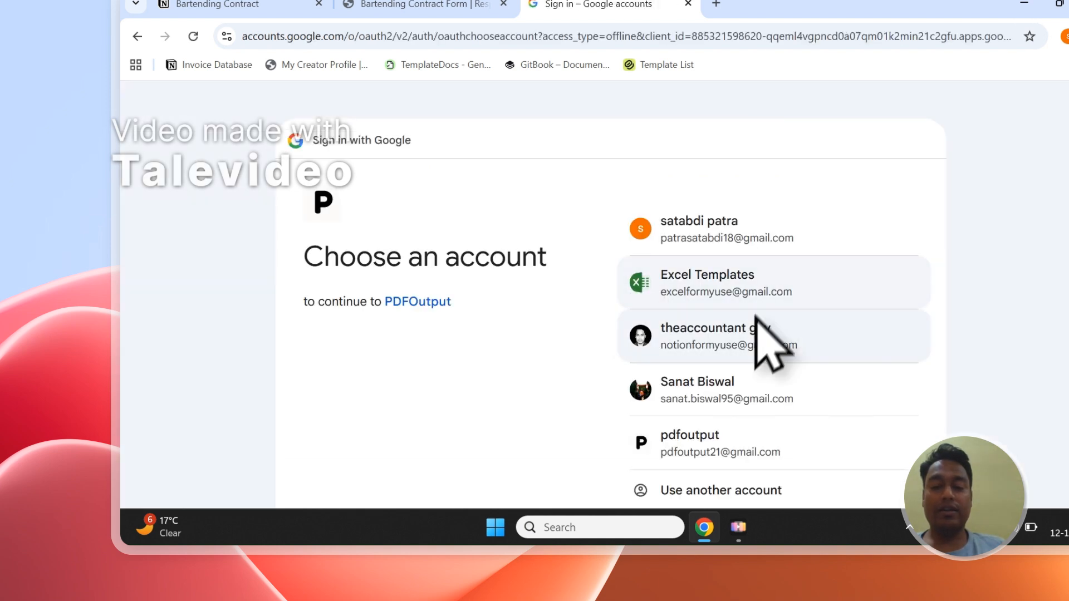
click(766, 336)
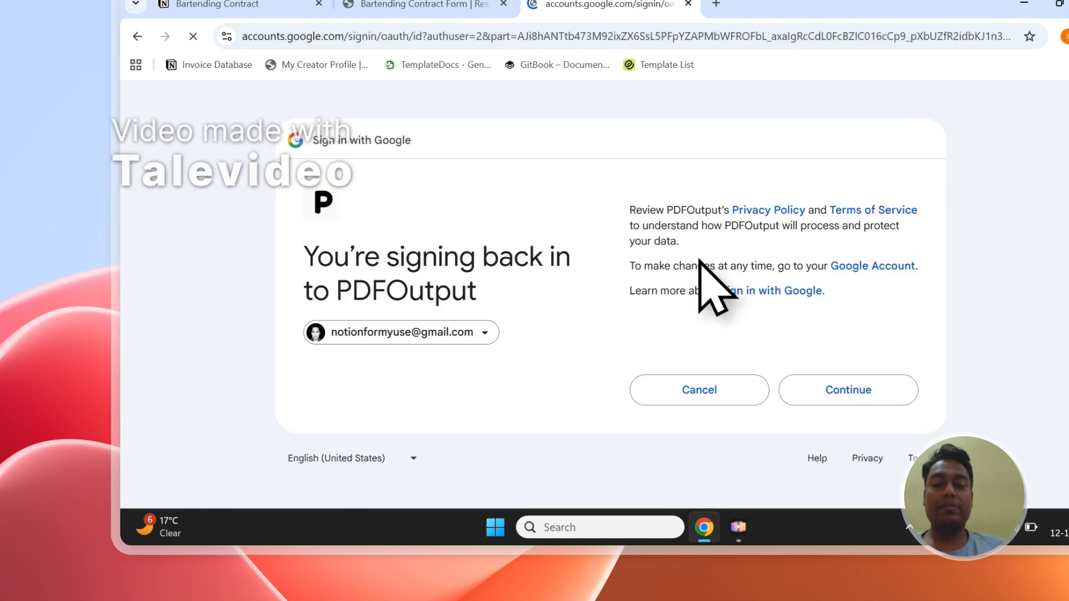
click(902, 395)
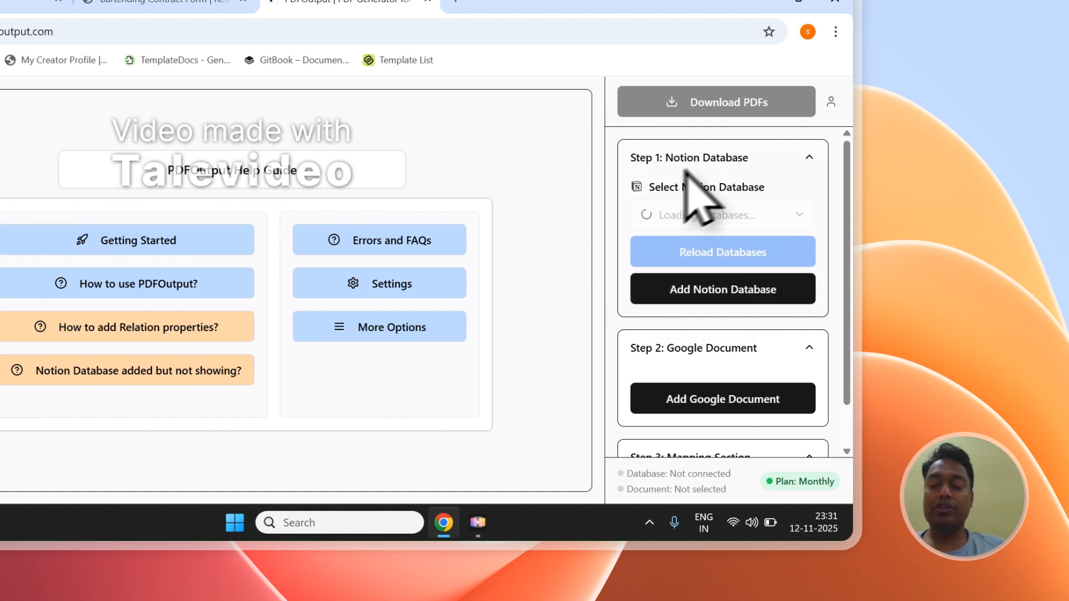
Step: Look through the Notion Database, Google Document and Mapping Section setup steps, collapsing each one
click(795, 152)
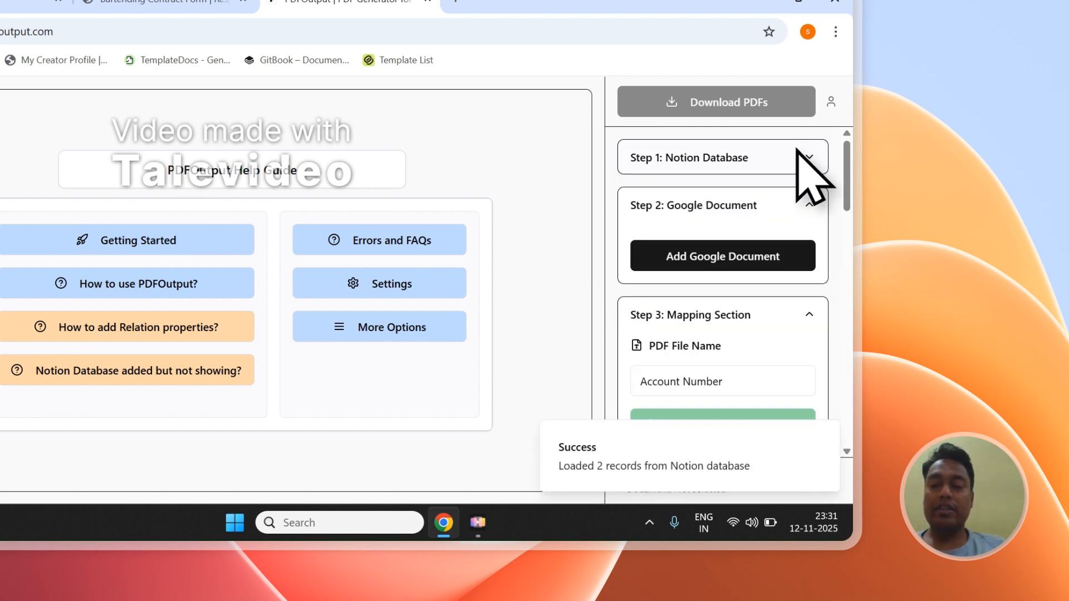
click(736, 211)
scroll(751, 267, down, 7)
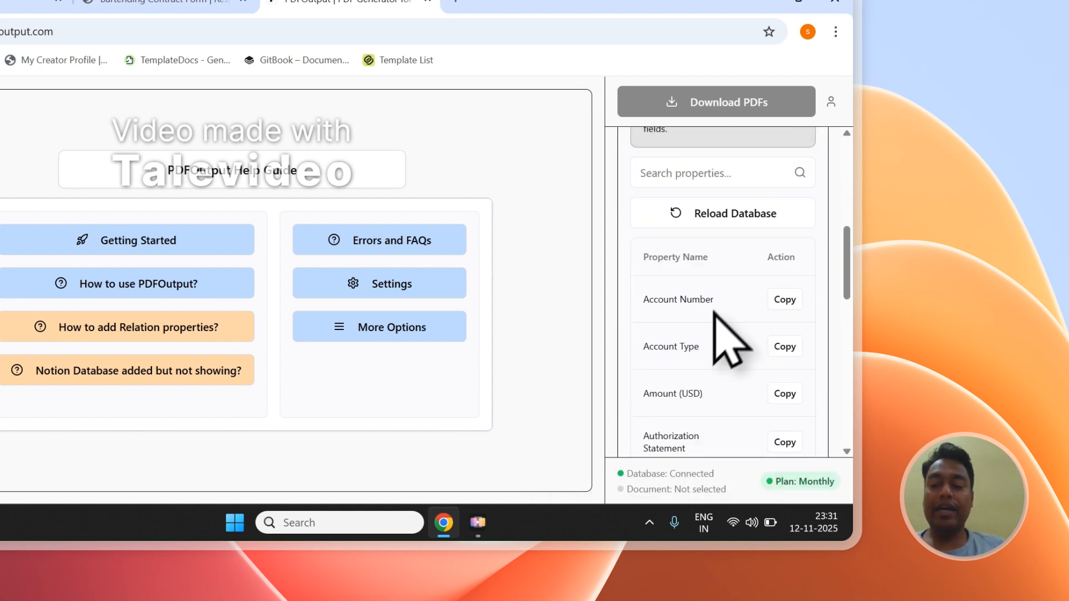
scroll(712, 378, down, 3)
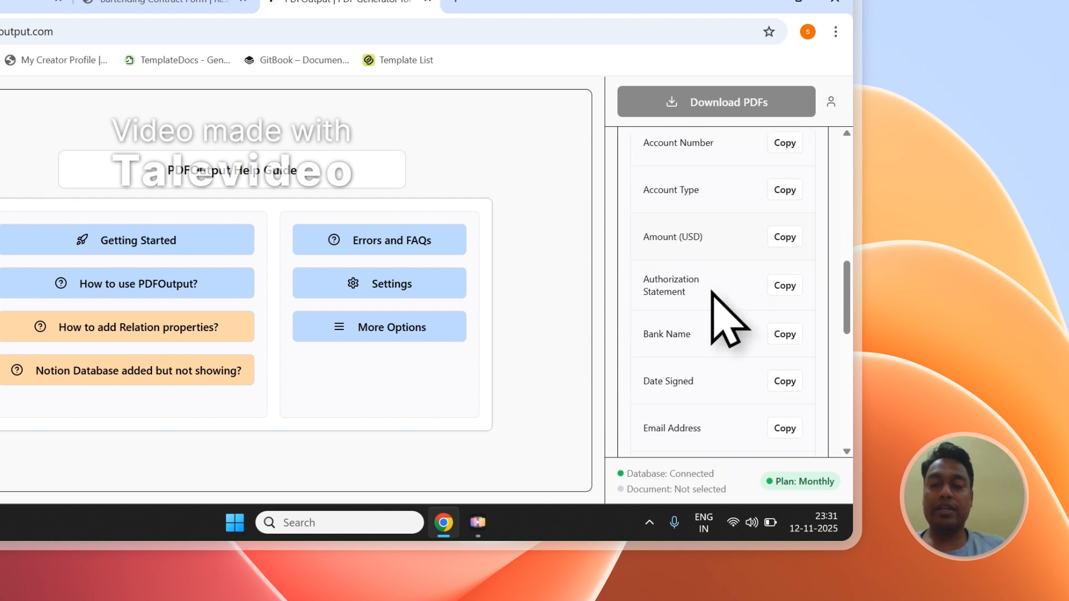
scroll(815, 262, up, 10)
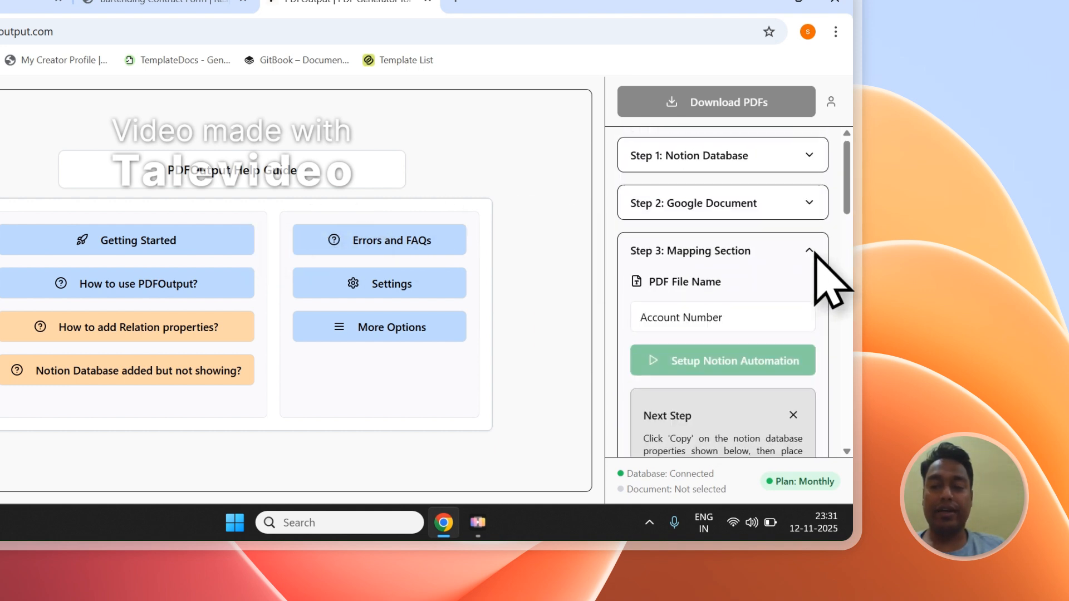
click(799, 239)
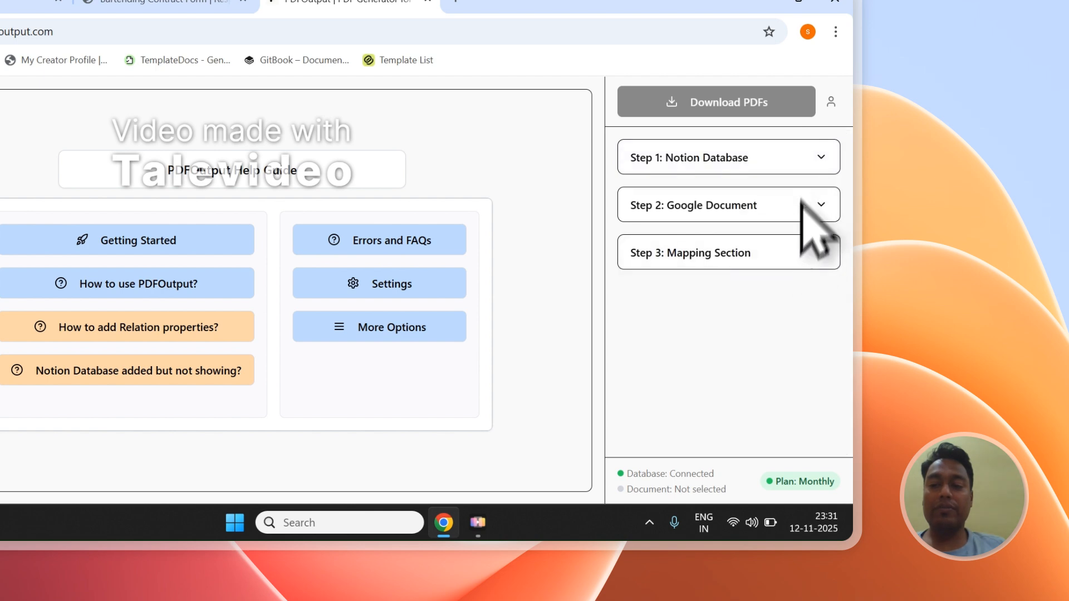
Step: Start adding a Notion database in the Step 1 section, and copy the "Bartending Contract Form" title from its Notion page
click(807, 161)
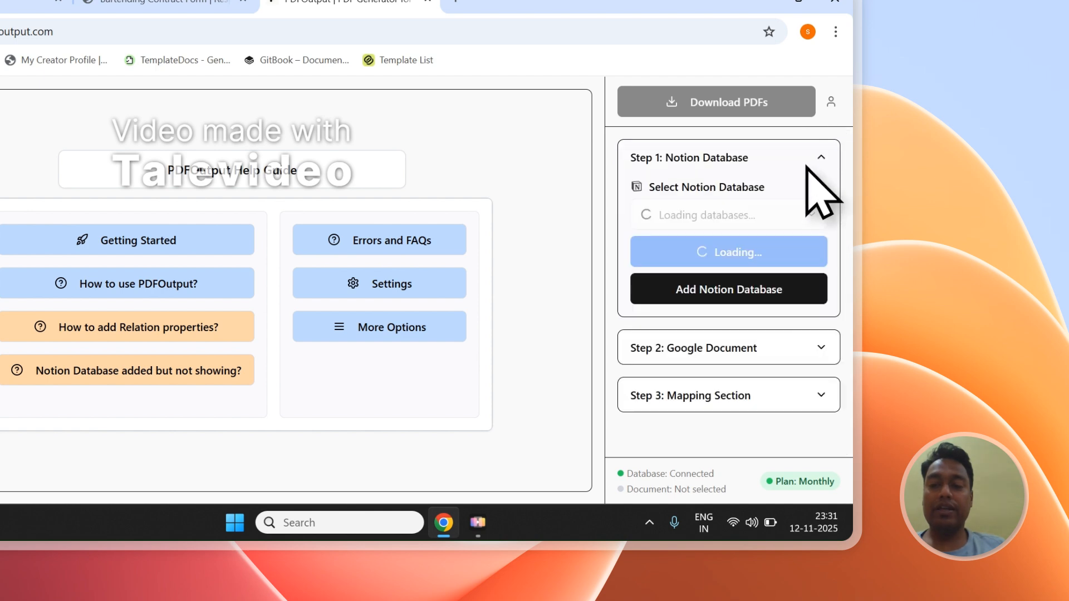
click(757, 300)
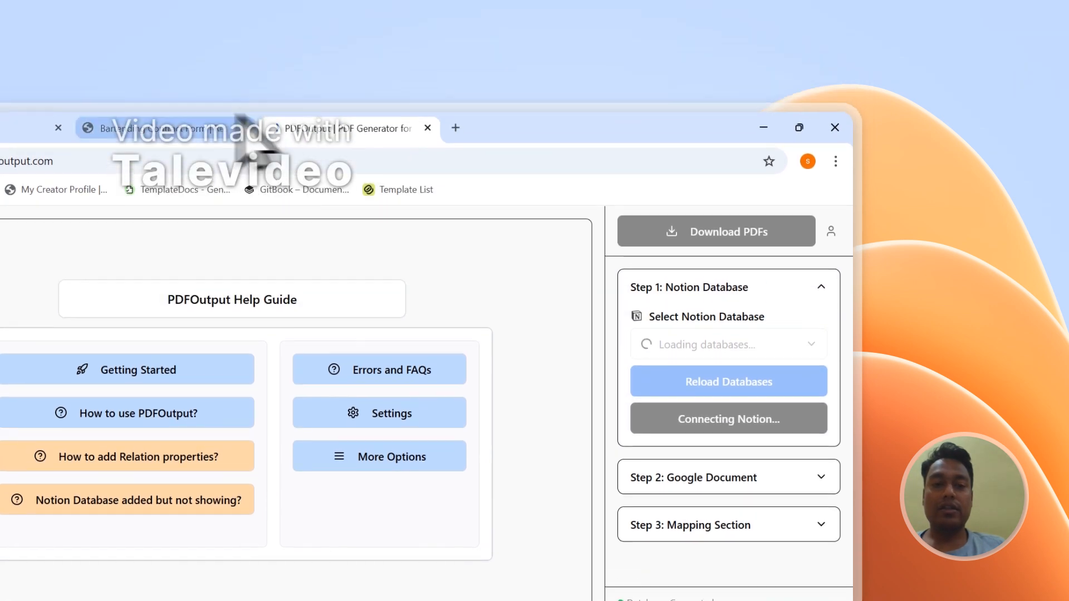
click(192, 134)
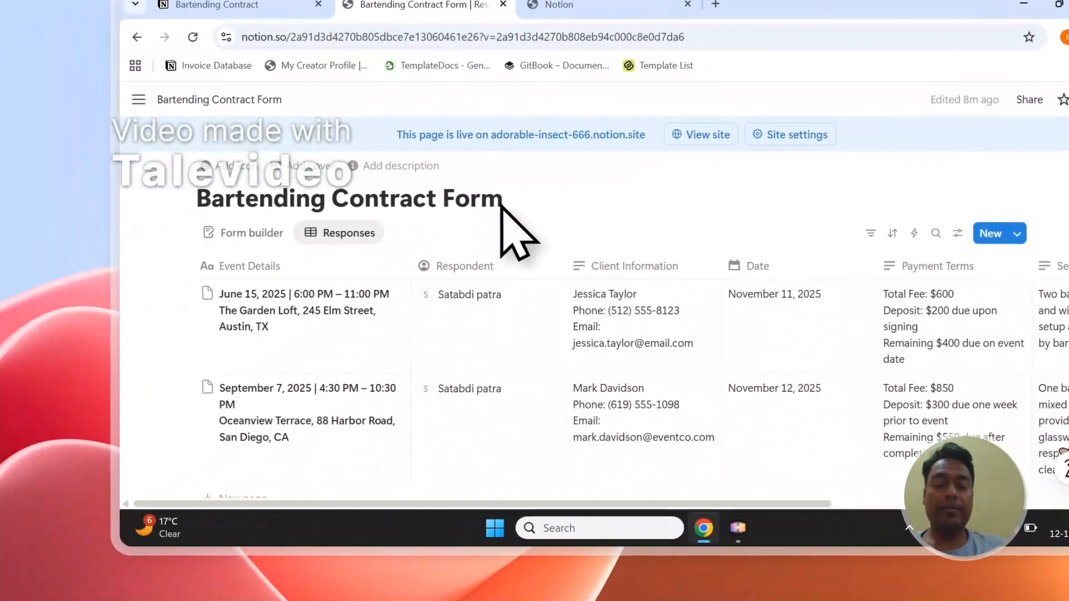
drag(242, 334, 177, 334)
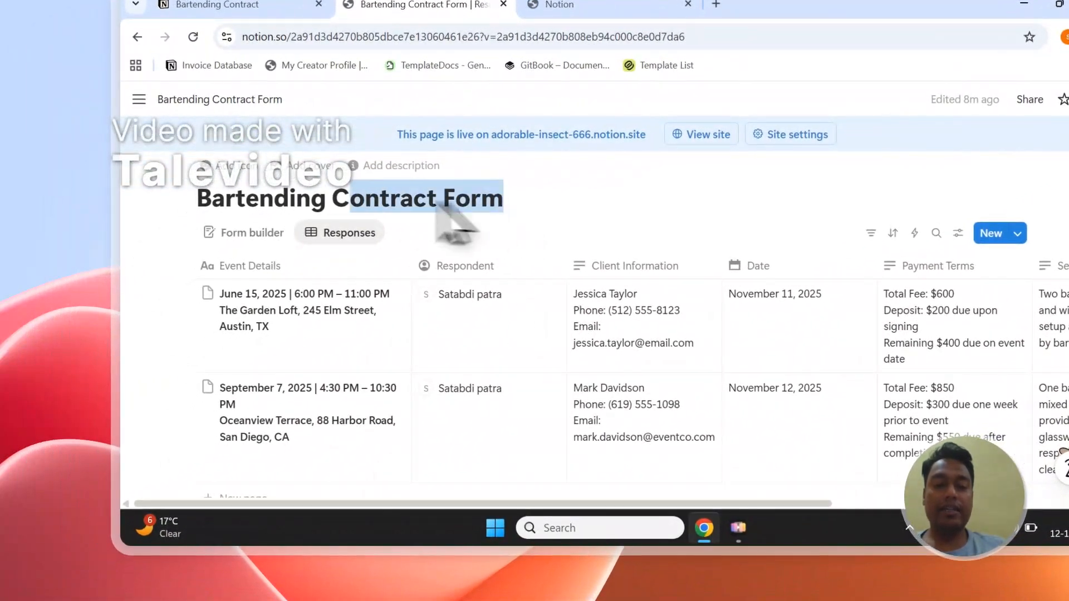
drag(438, 206, 260, 203)
right_click(312, 206)
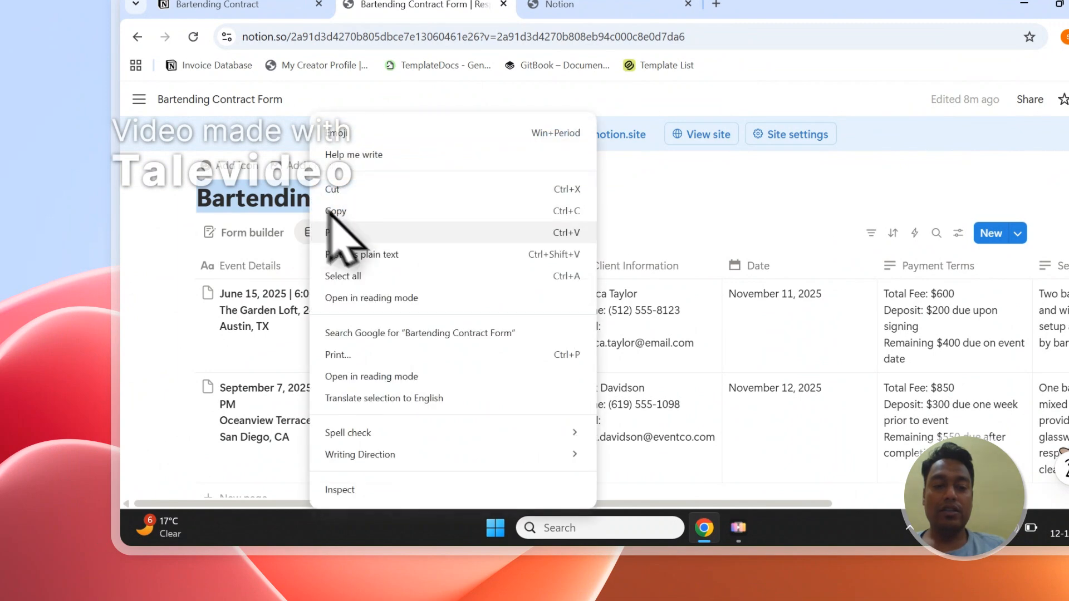
click(356, 210)
Step: Return to the Notion connection request, accept the permissions and choose to select pages to share with PDFOutput
click(573, 15)
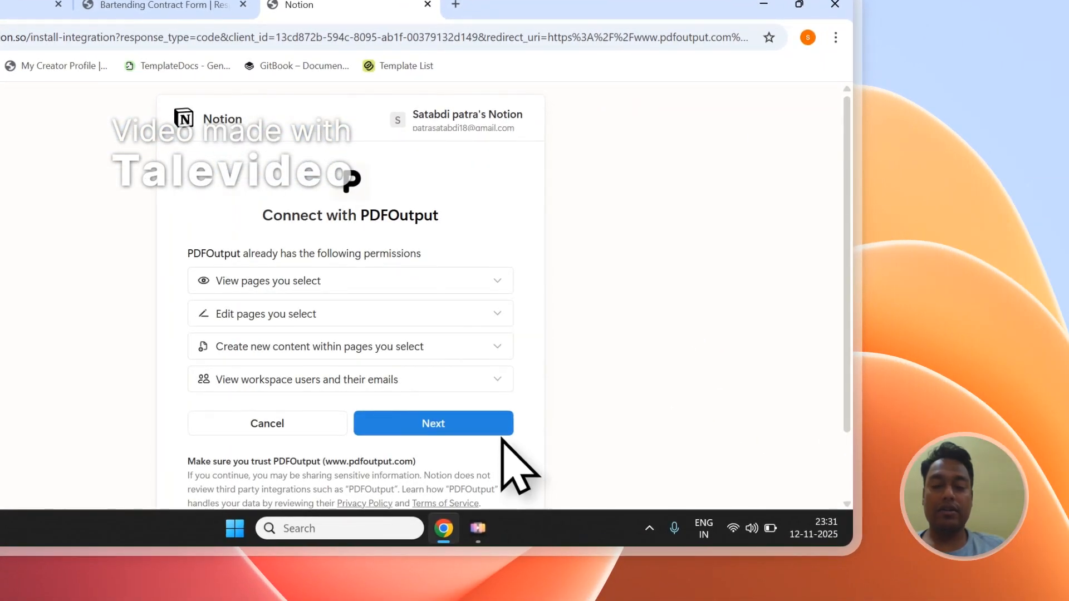
click(501, 429)
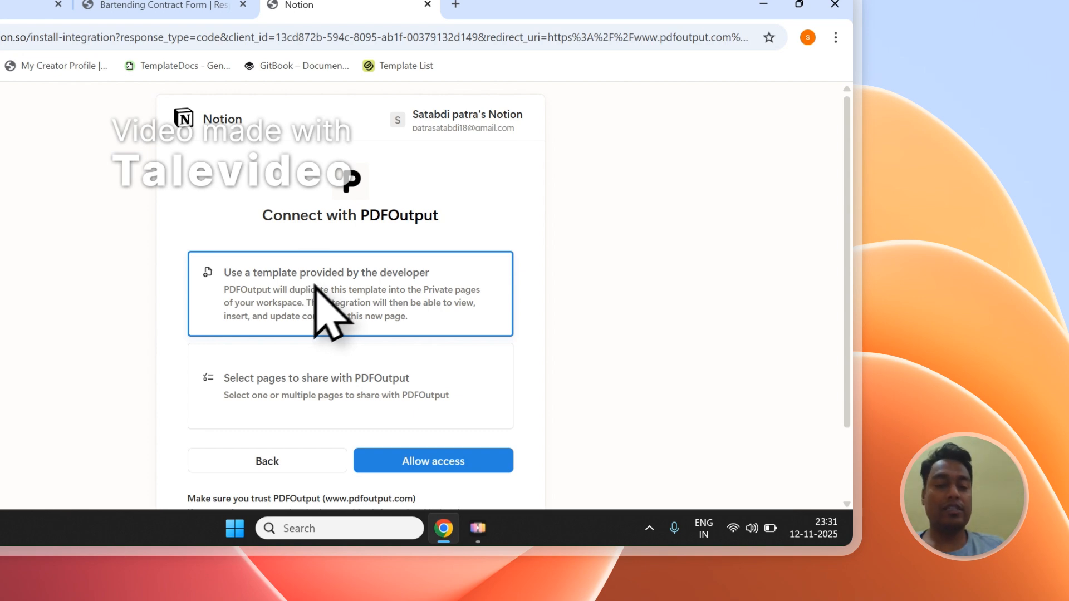
scroll(222, 357, down, 2)
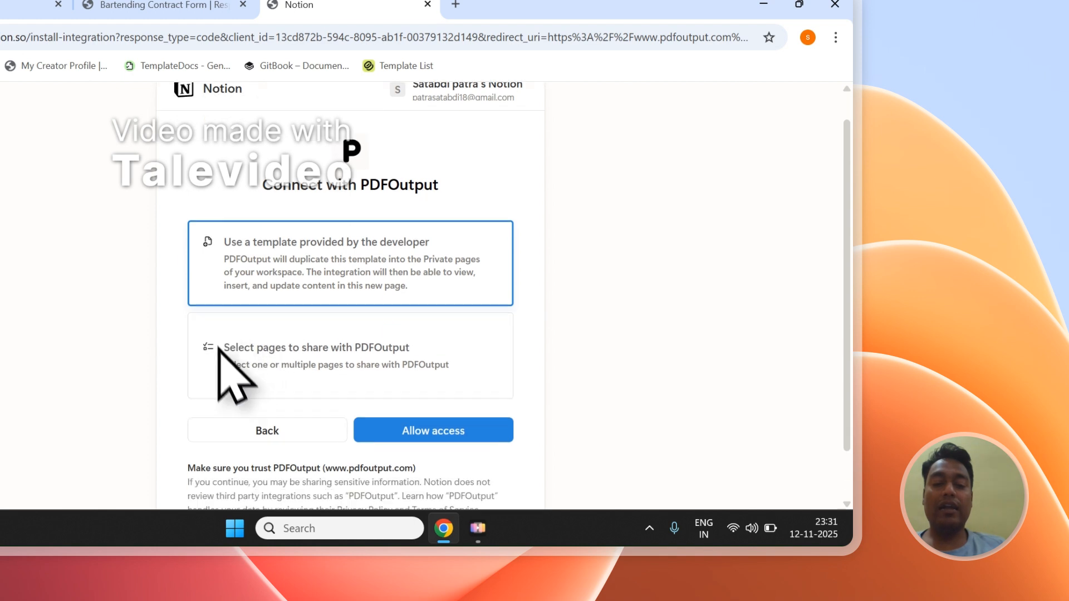
click(251, 297)
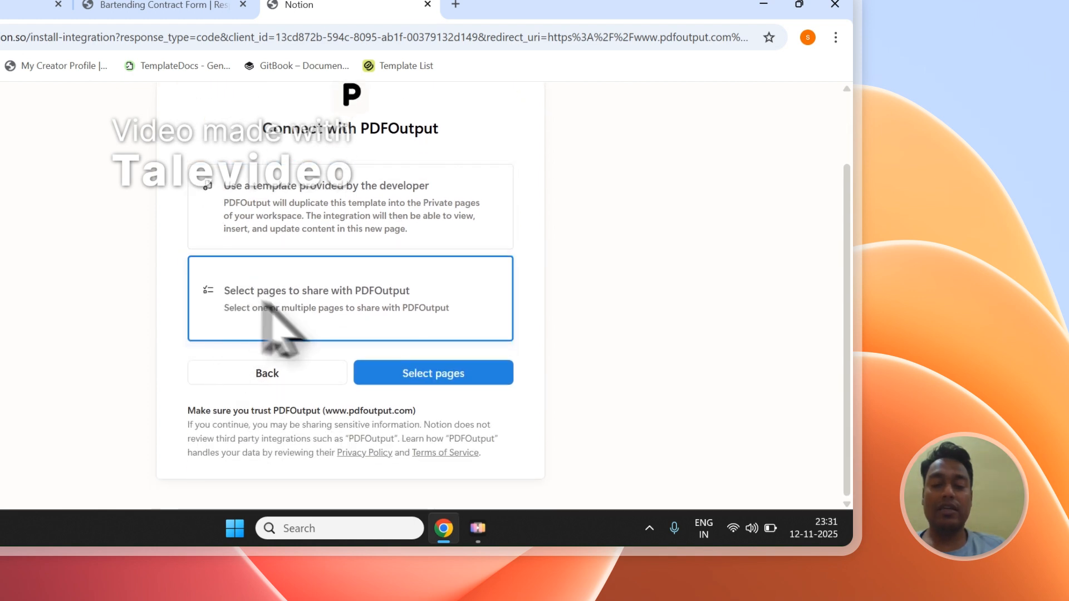
click(477, 373)
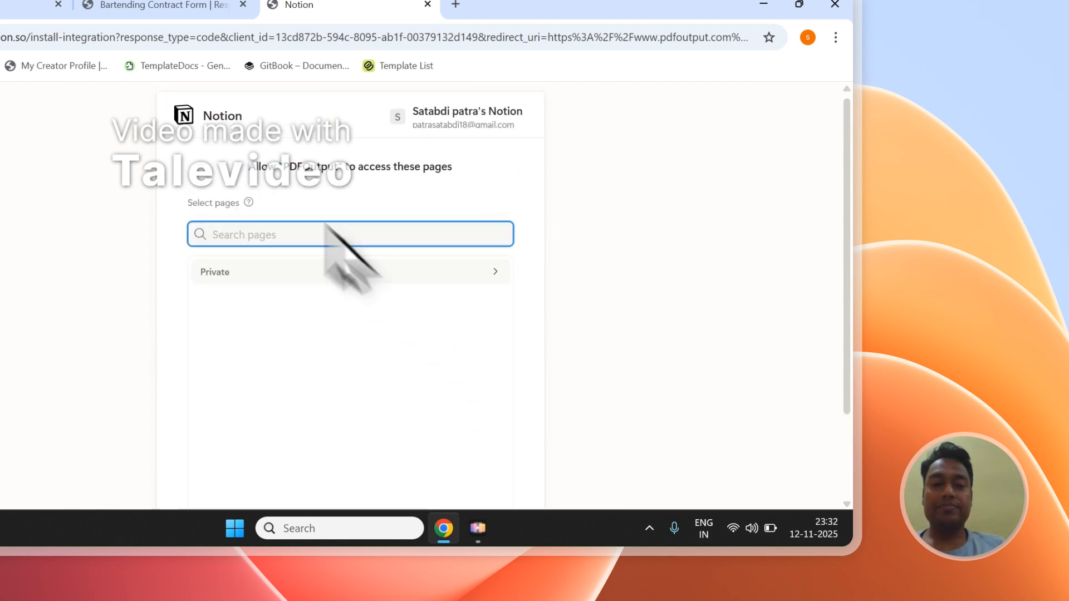
Step: Search the pages to share for "Bartending Contract Form" using the copied title, check its entry and close the results
click(131, 6)
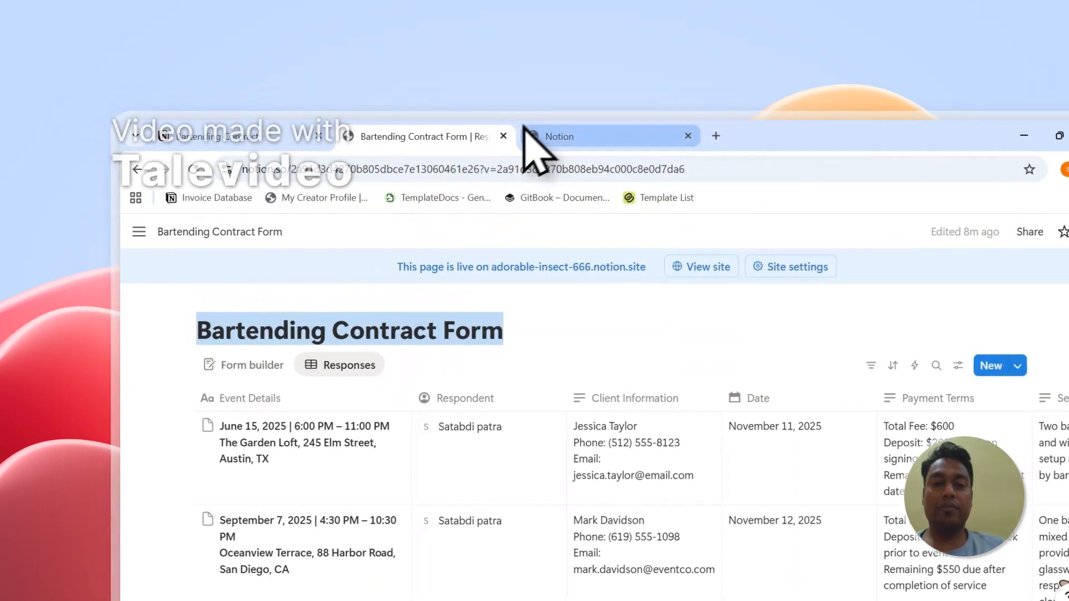
click(536, 142)
right_click(504, 367)
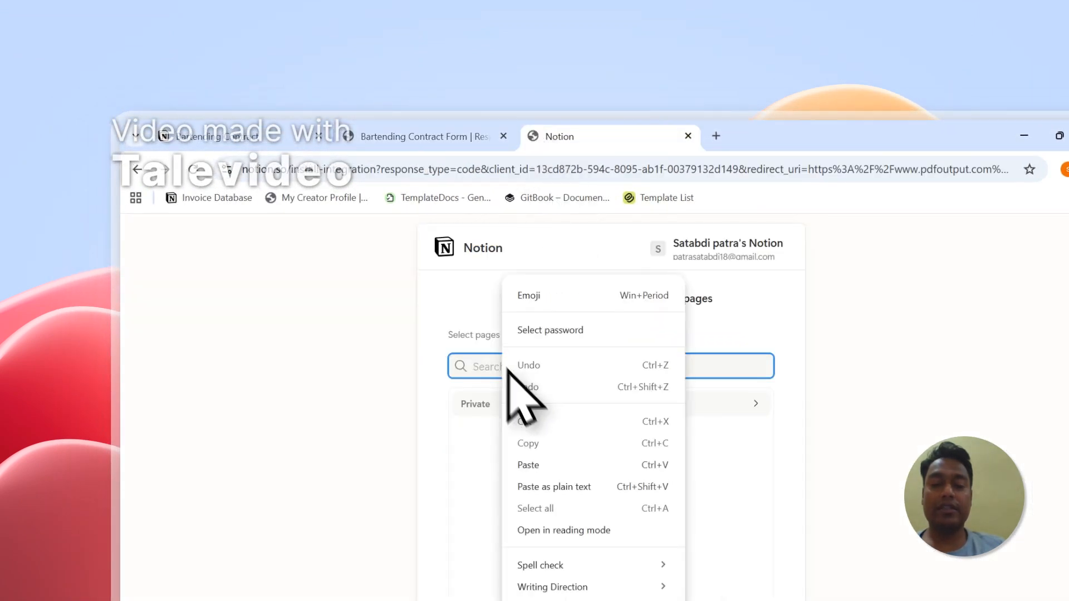
click(551, 462)
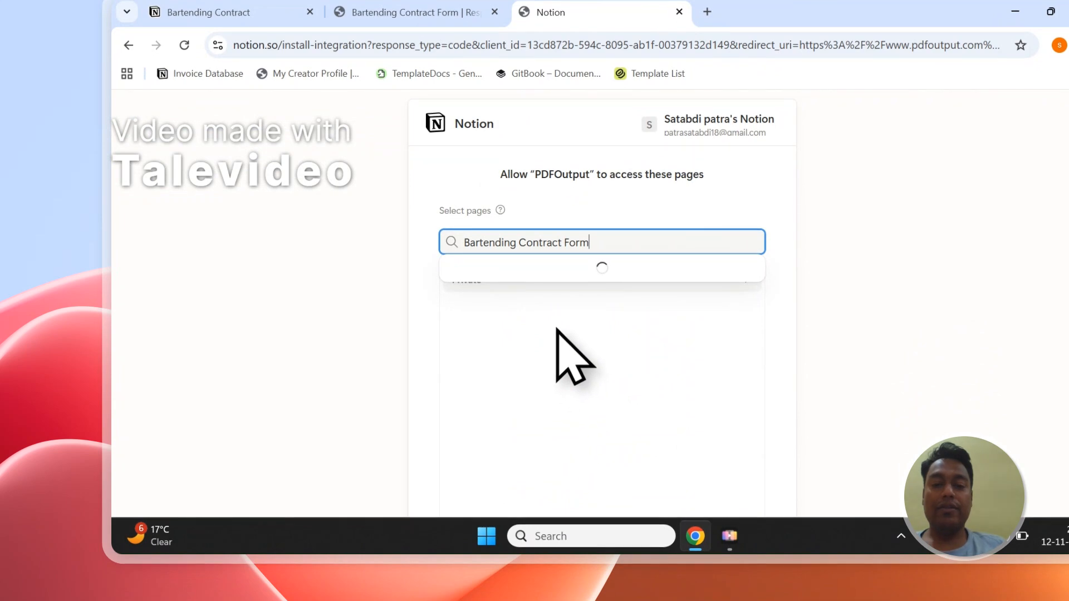
click(516, 258)
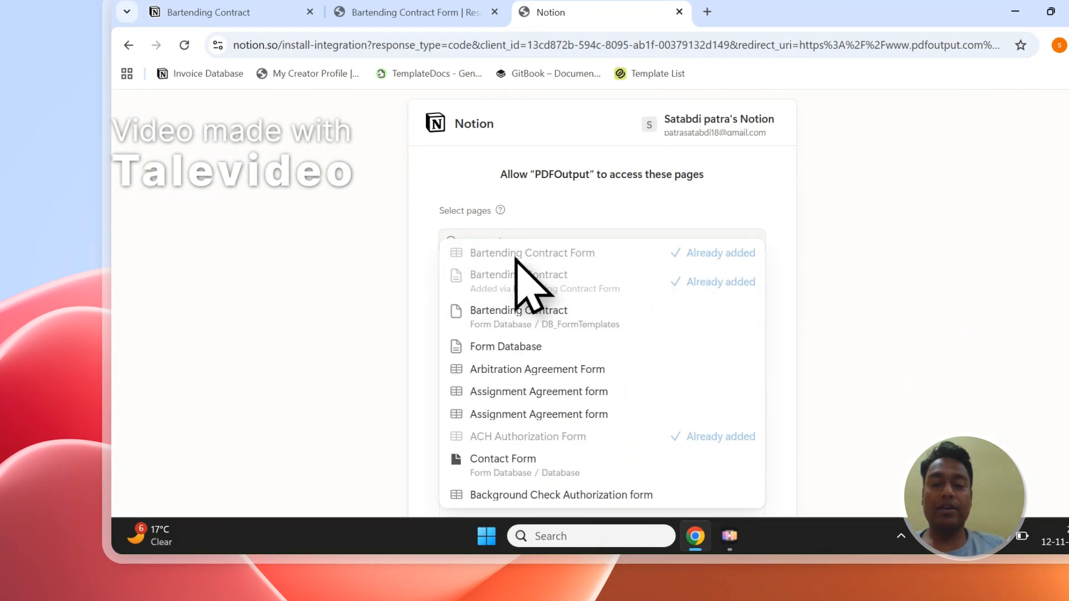
click(684, 180)
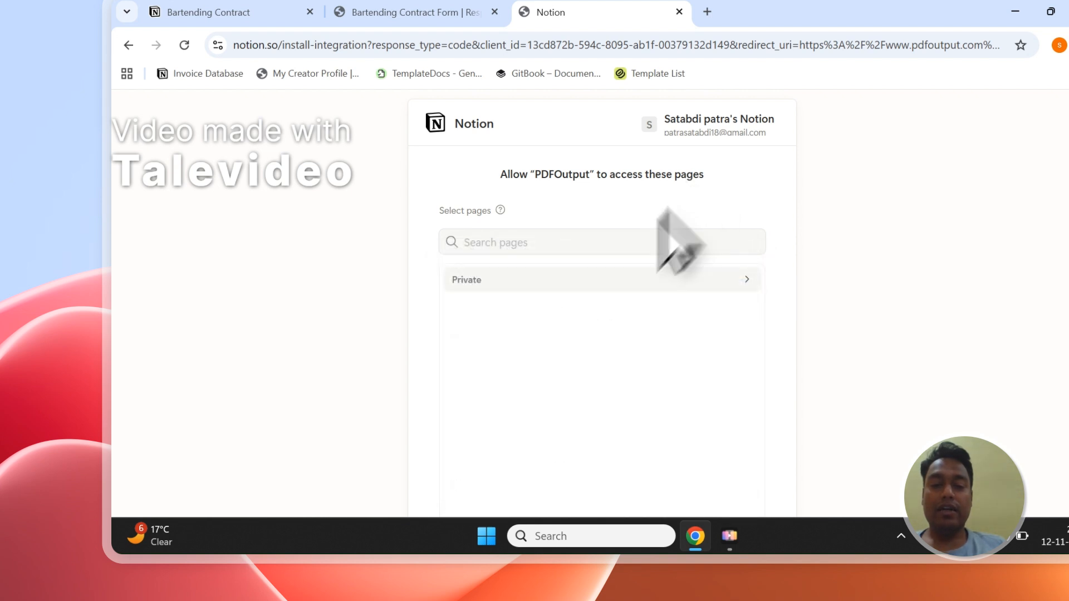
Step: Expand the Private pages and check whether Bartending Contract Form is ticked for sharing
click(568, 281)
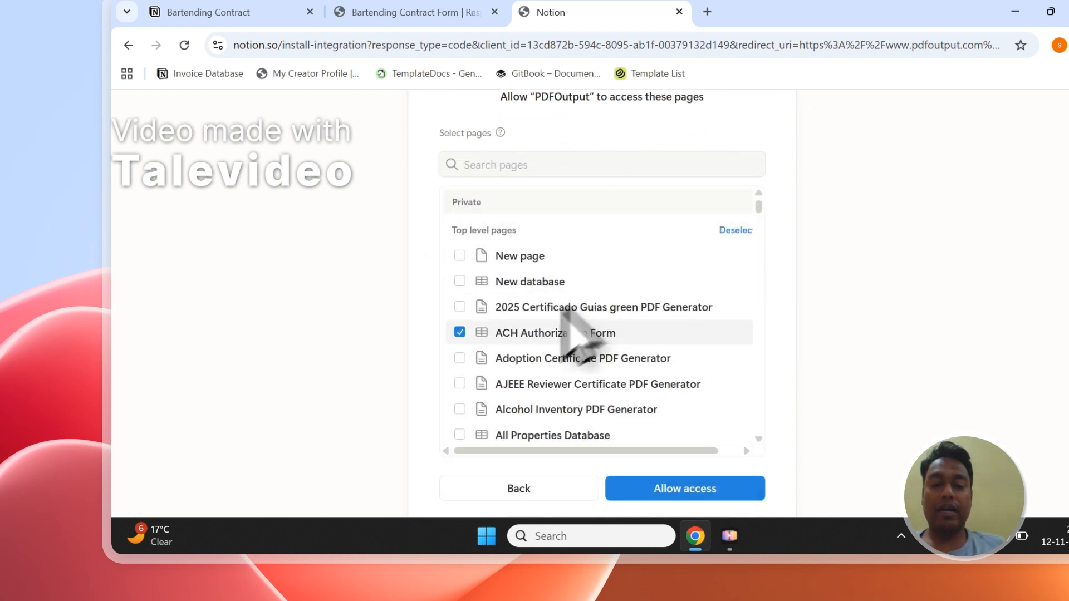
scroll(511, 347, down, 3)
scroll(511, 353, down, 10)
scroll(518, 358, up, 3)
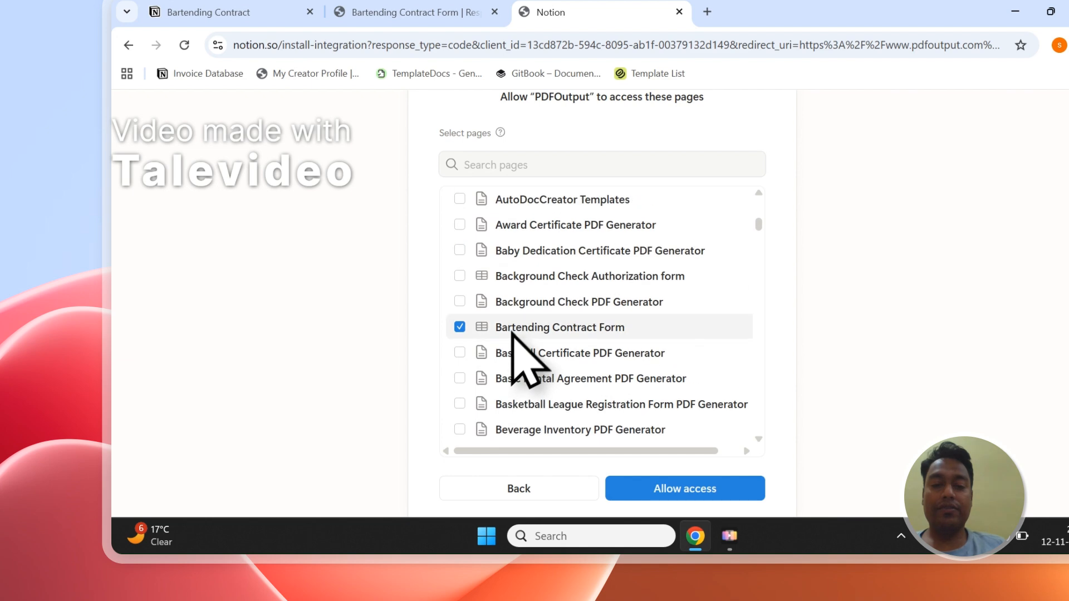
scroll(540, 331, up, 10)
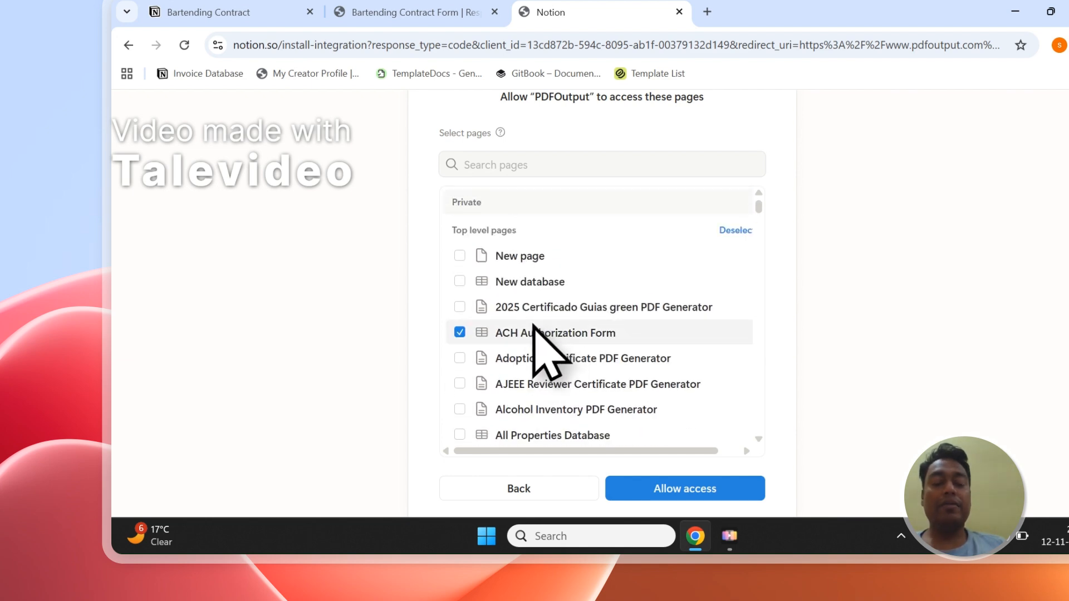
Step: Compare the Bartending Contract Form database page with the pages offered in PDFOutput's Notion access request
scroll(508, 226, up, 2)
click(460, 11)
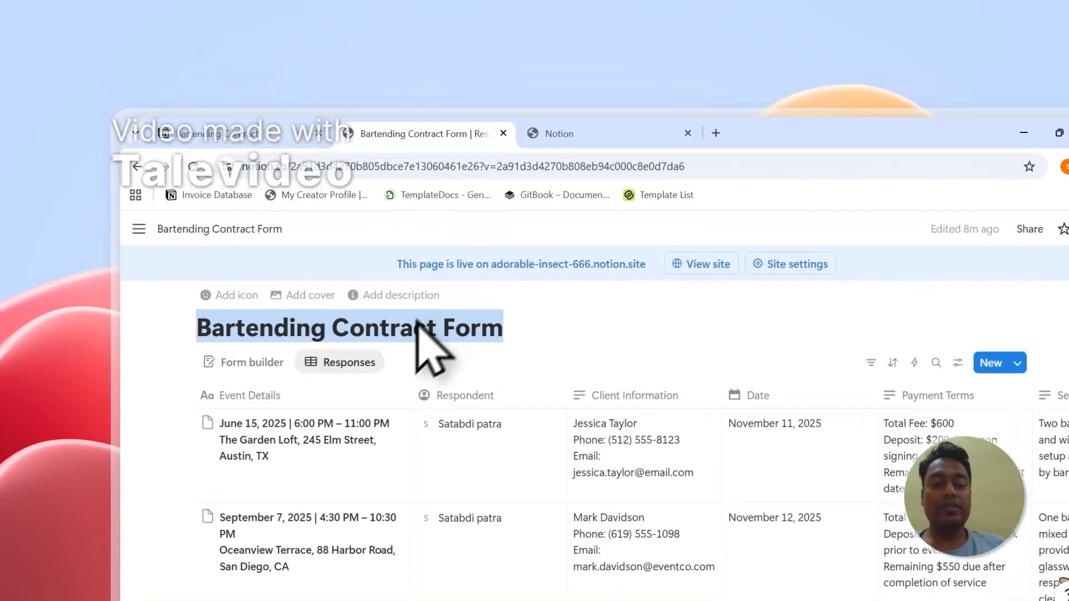
click(548, 140)
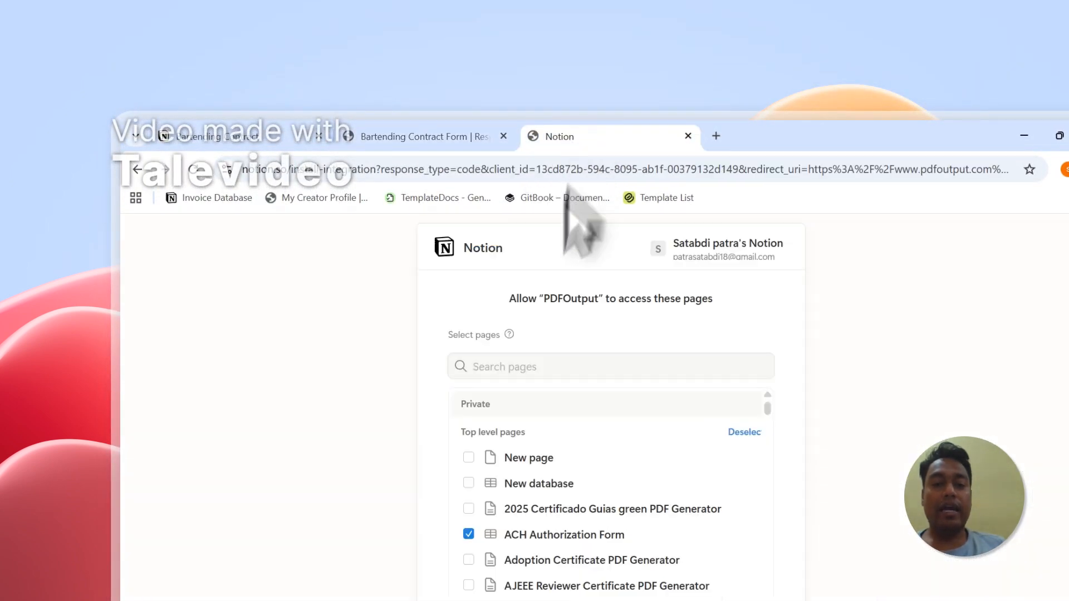
click(489, 365)
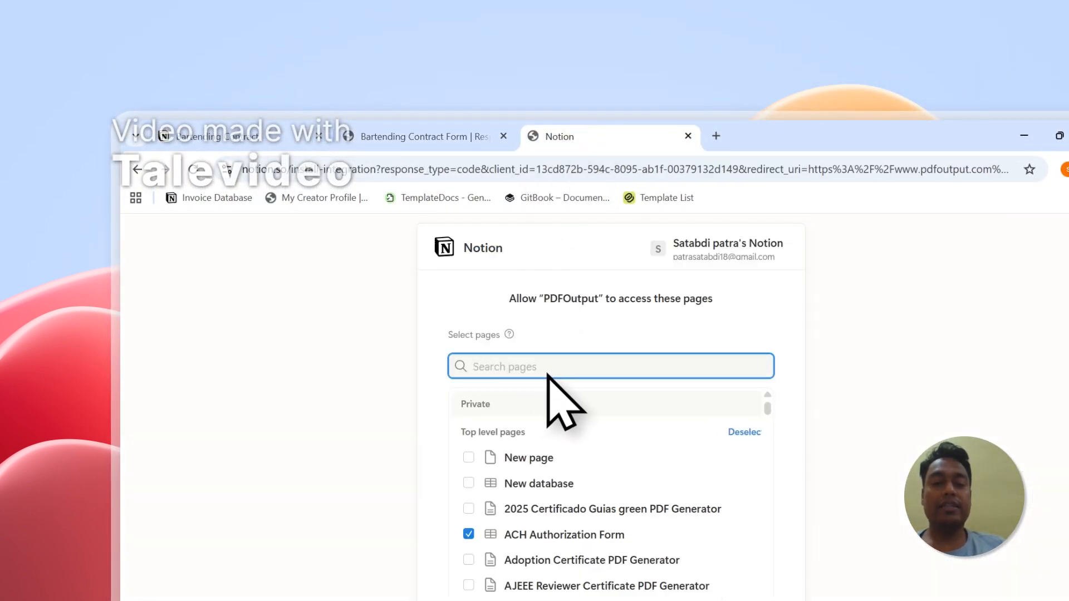
scroll(556, 360, down, 2)
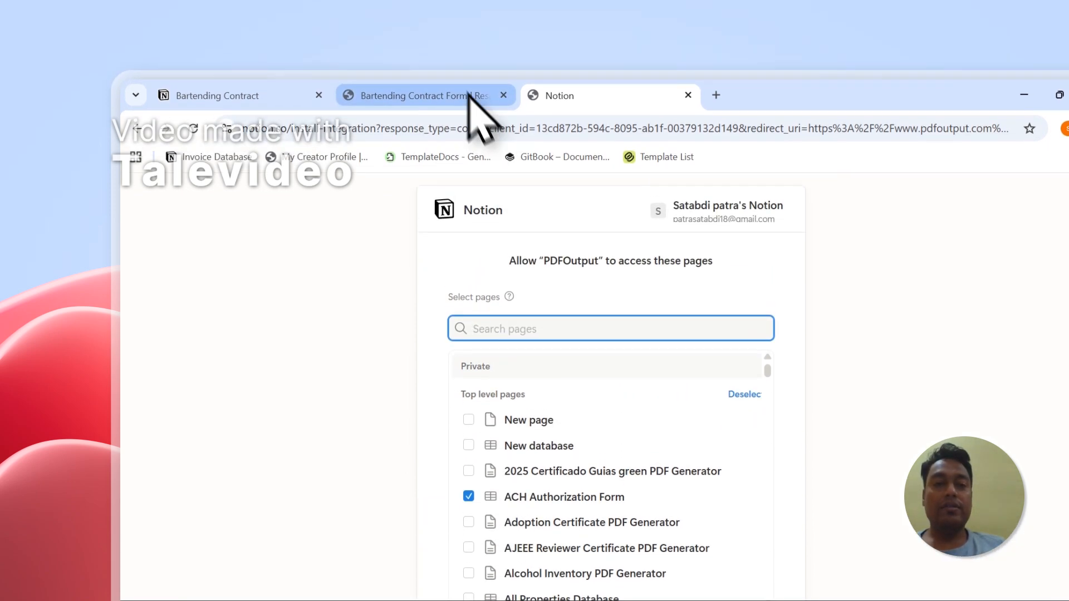
click(467, 12)
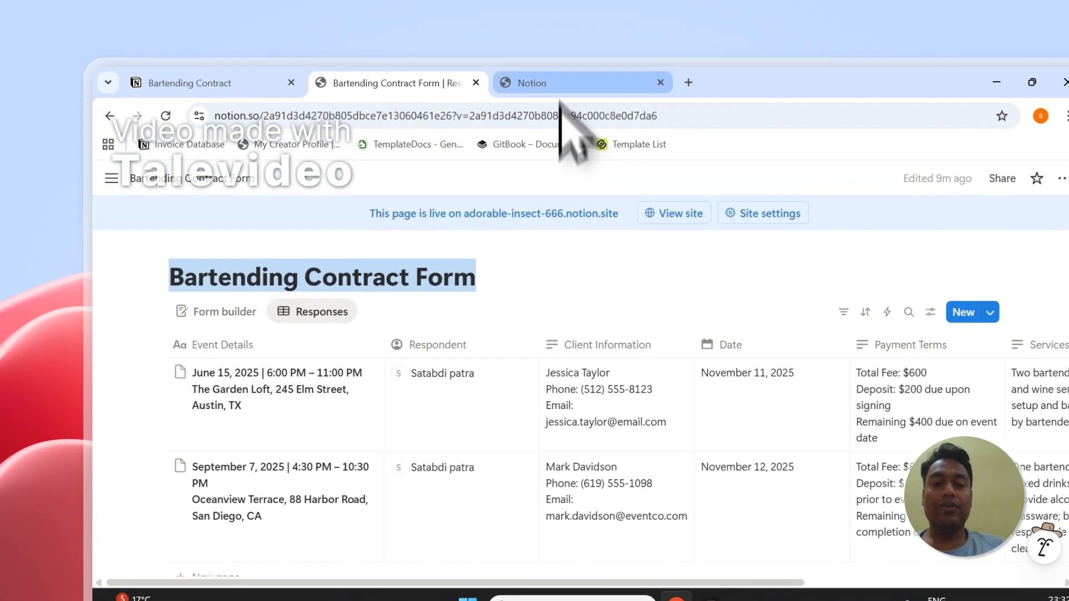
click(584, 14)
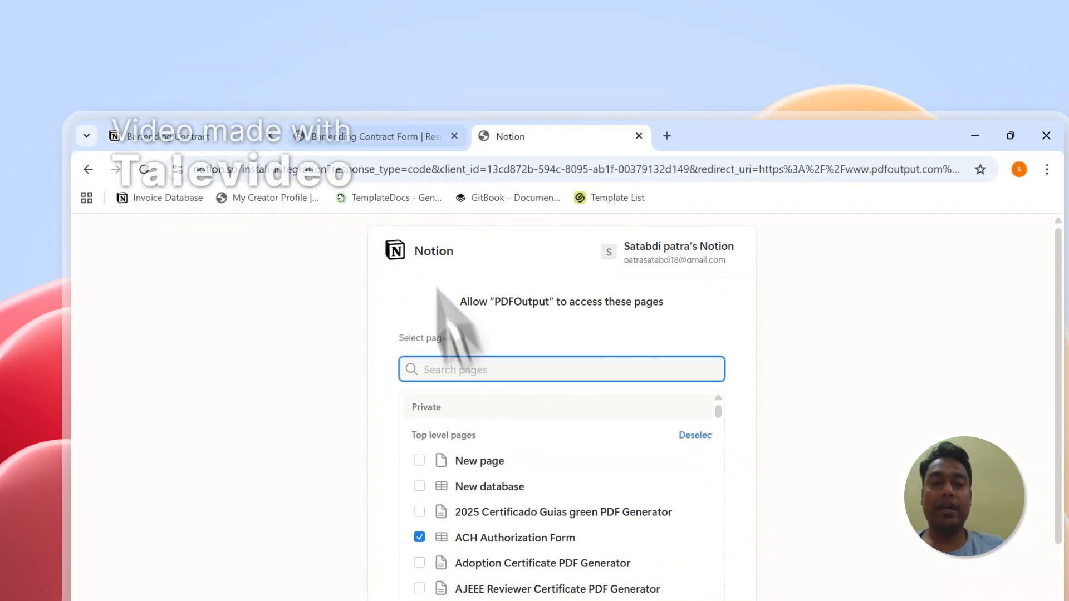
click(379, 137)
click(507, 136)
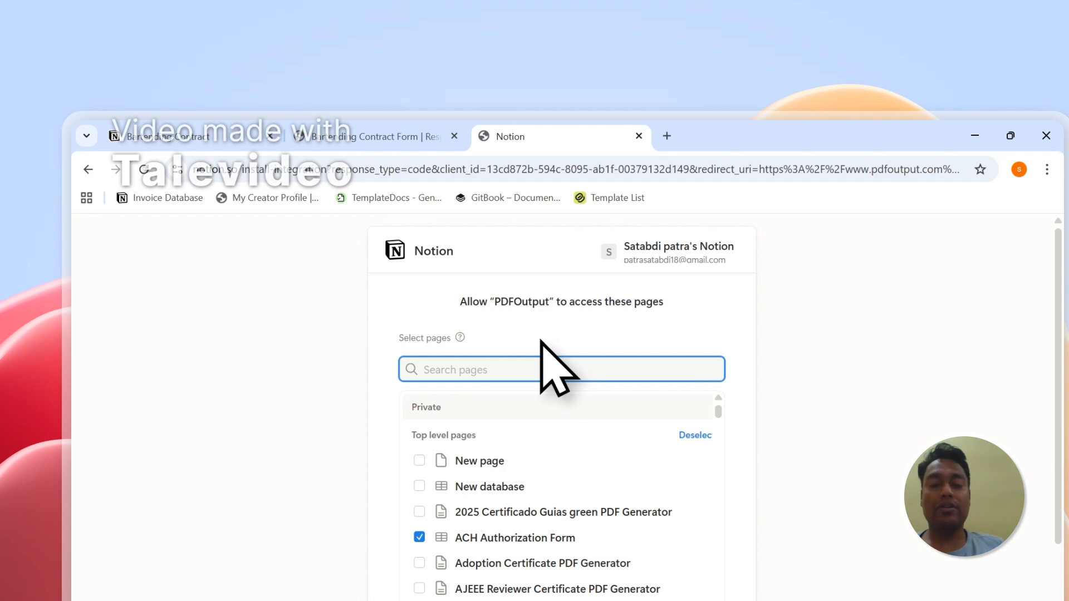
Step: Allow PDFOutput access to the selected pages, and choose Bartending Contract Form as the Step 1 Notion database
drag(1057, 285, 1057, 401)
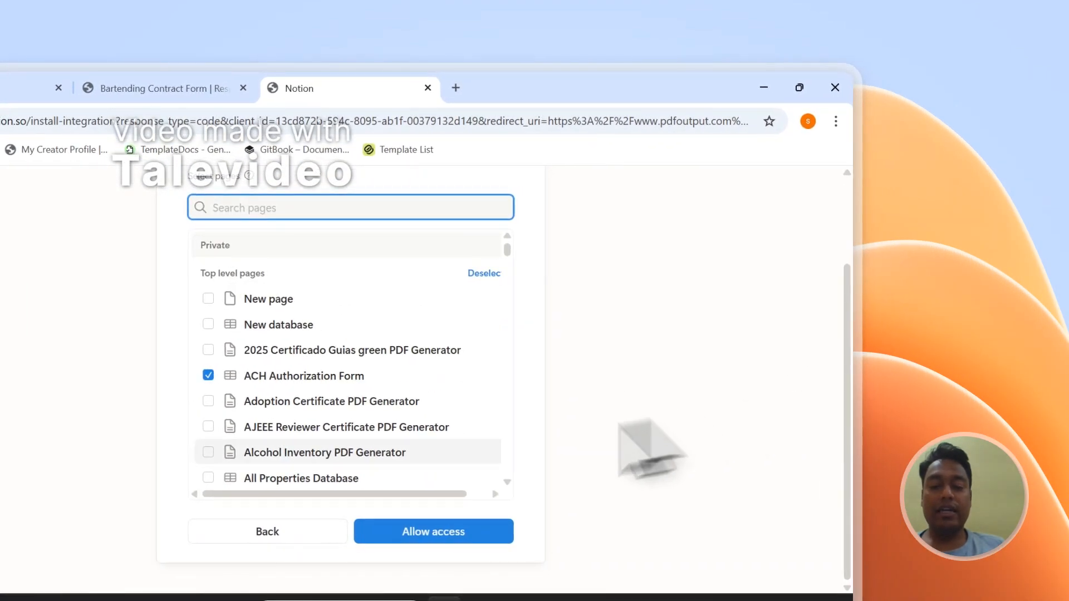
click(437, 531)
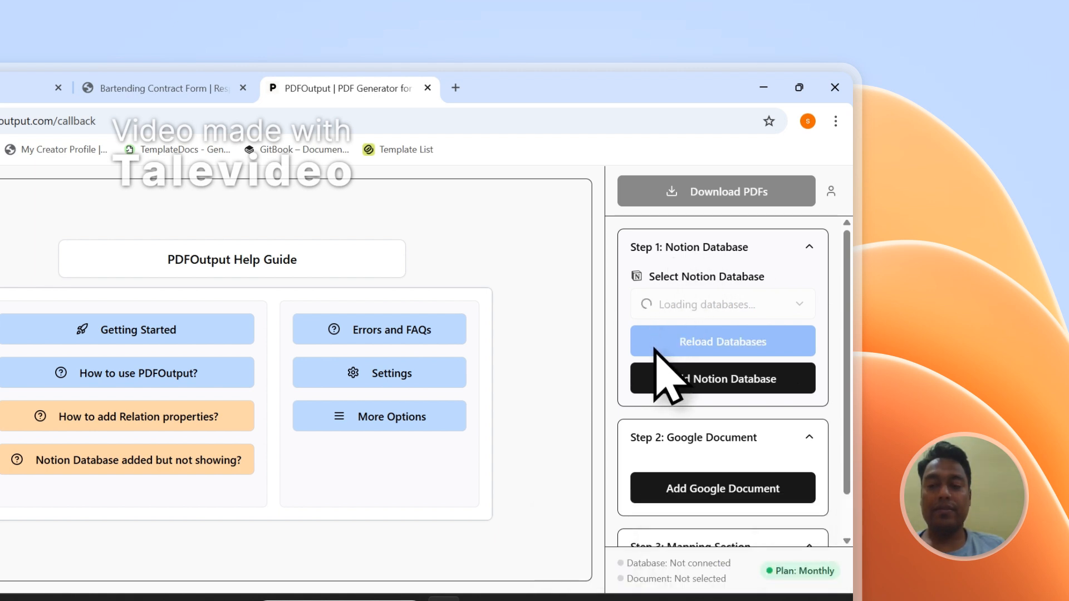
click(726, 302)
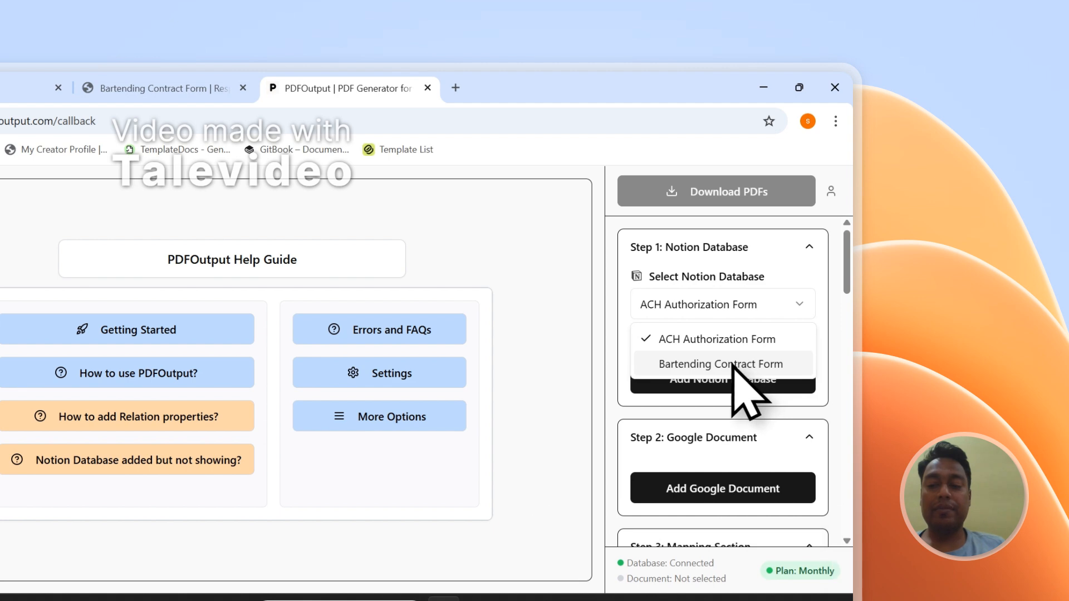
click(730, 312)
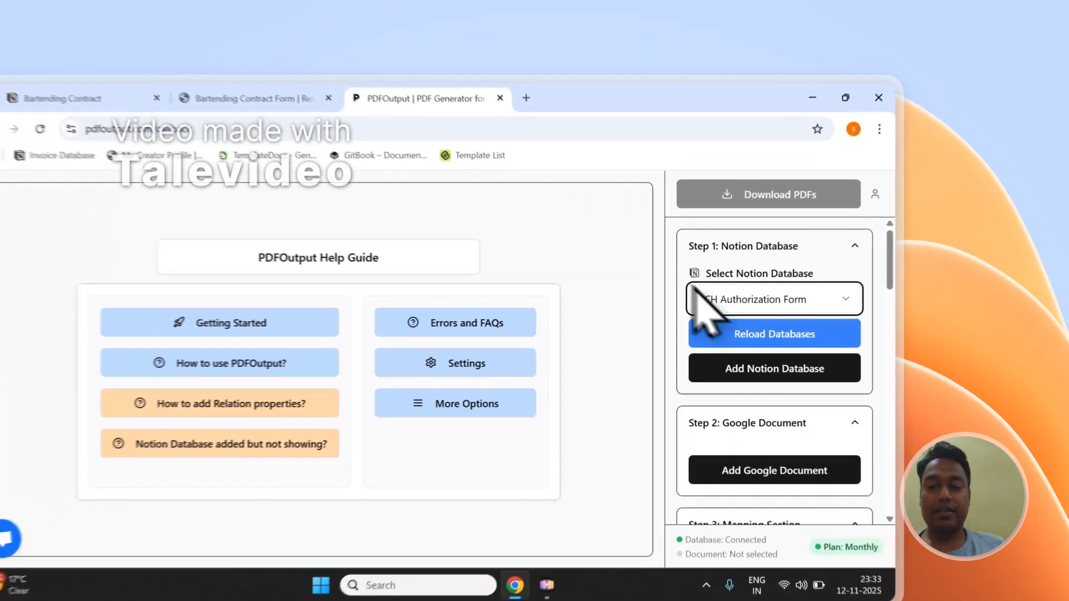
click(788, 260)
click(668, 385)
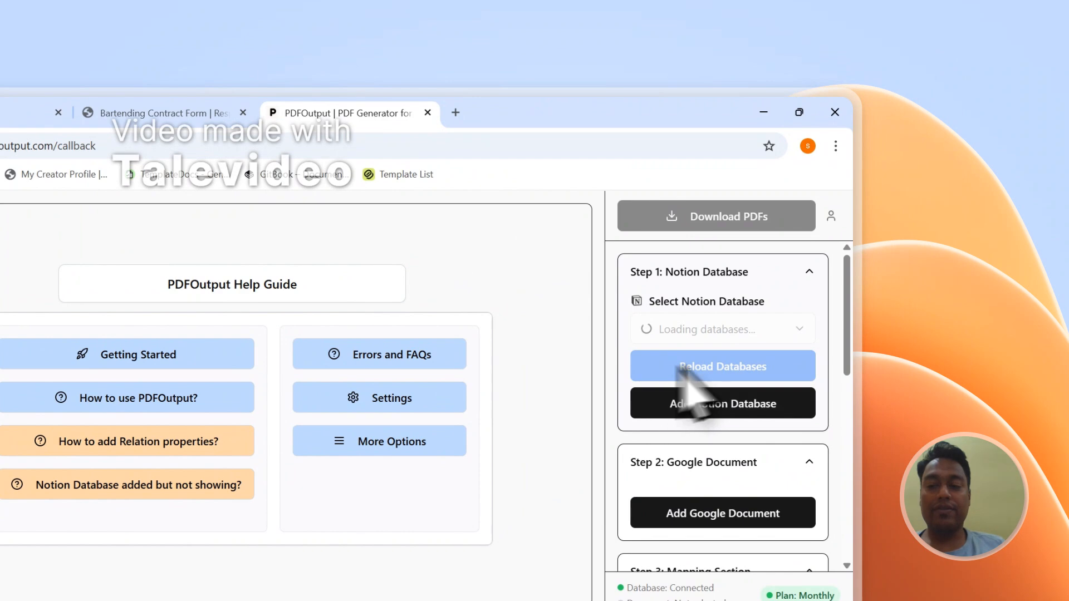
Step: Review the database properties in the mapping section and compare them with the columns of the Bartending Contract Form responses
drag(856, 330, 863, 537)
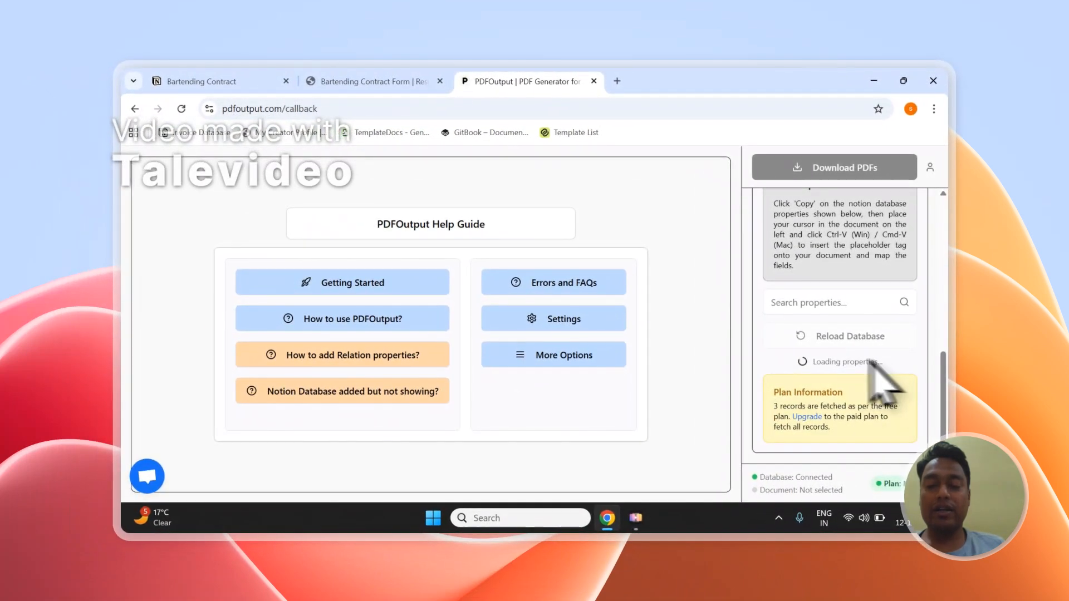
scroll(881, 367, down, 5)
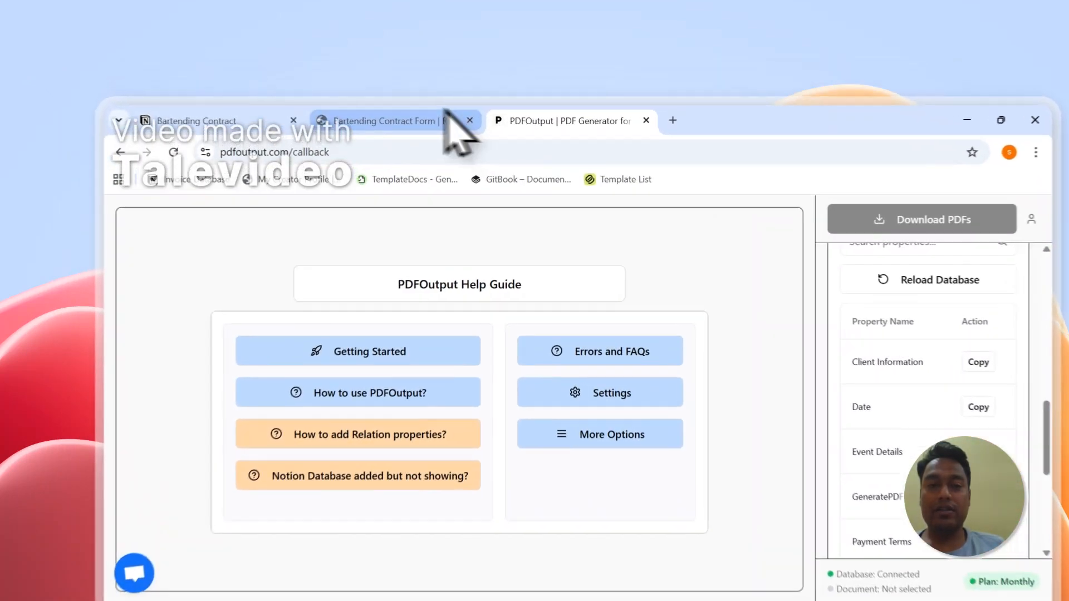
click(409, 81)
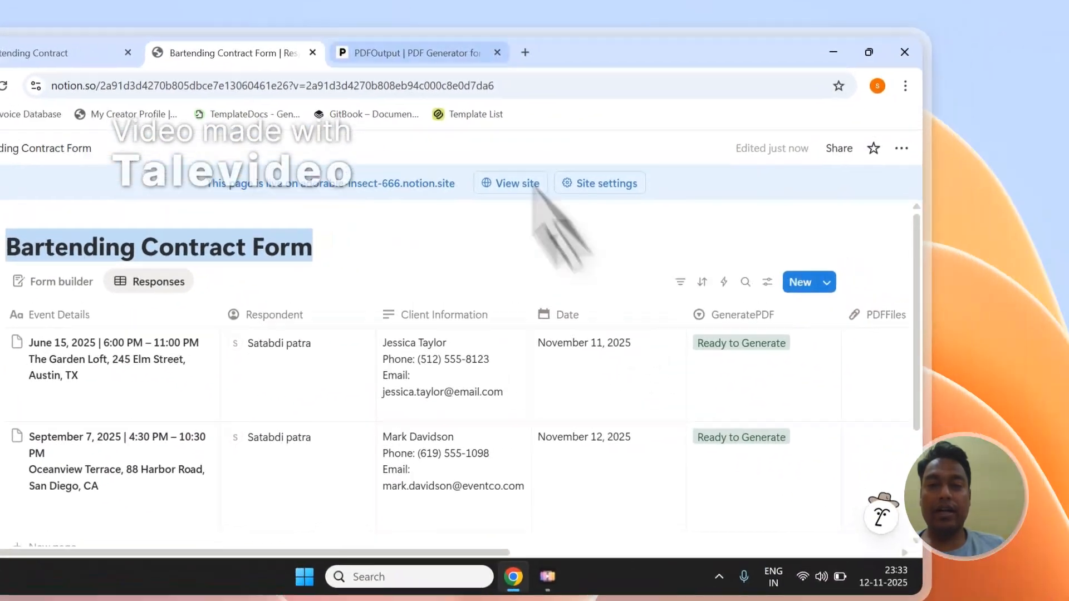
click(601, 76)
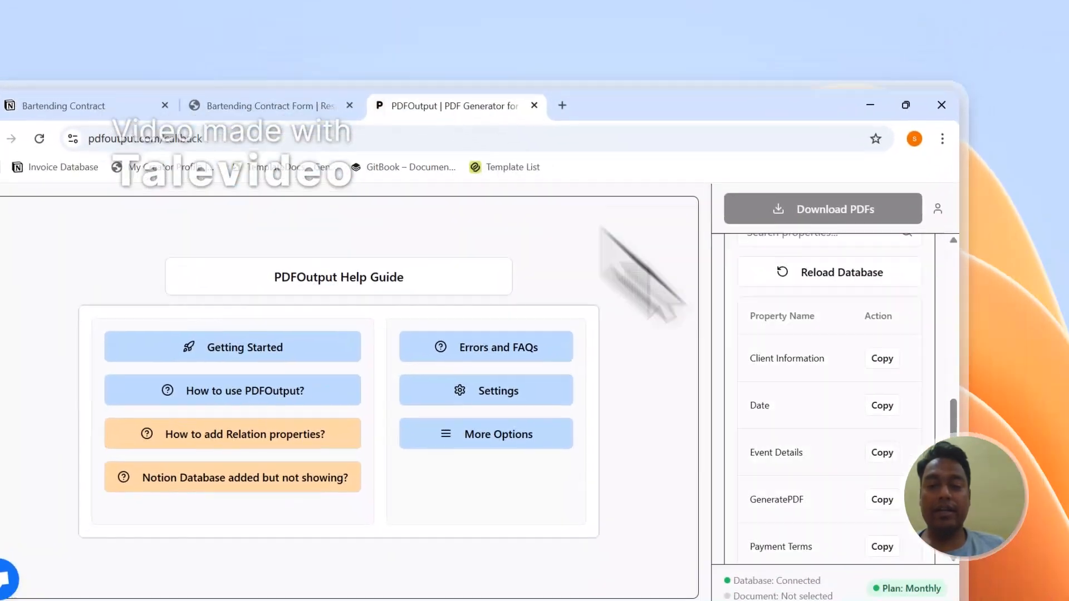
scroll(757, 281, down, 4)
scroll(741, 289, up, 10)
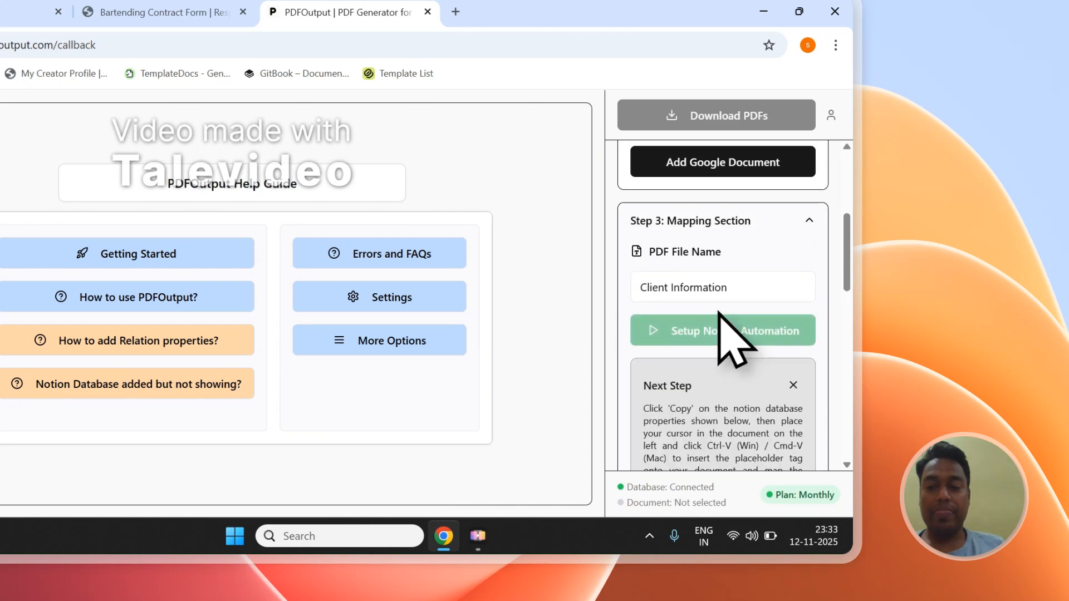
Step: Check the existing documents offered for the Step 2 Google document, and close the file picker without choosing one
scroll(718, 313, up, 3)
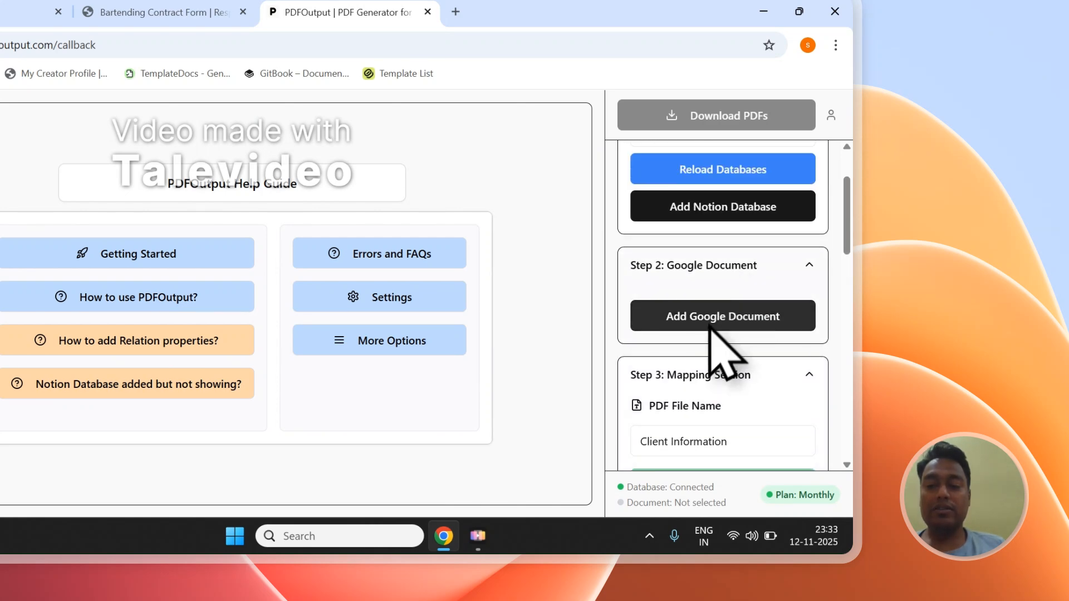
click(789, 315)
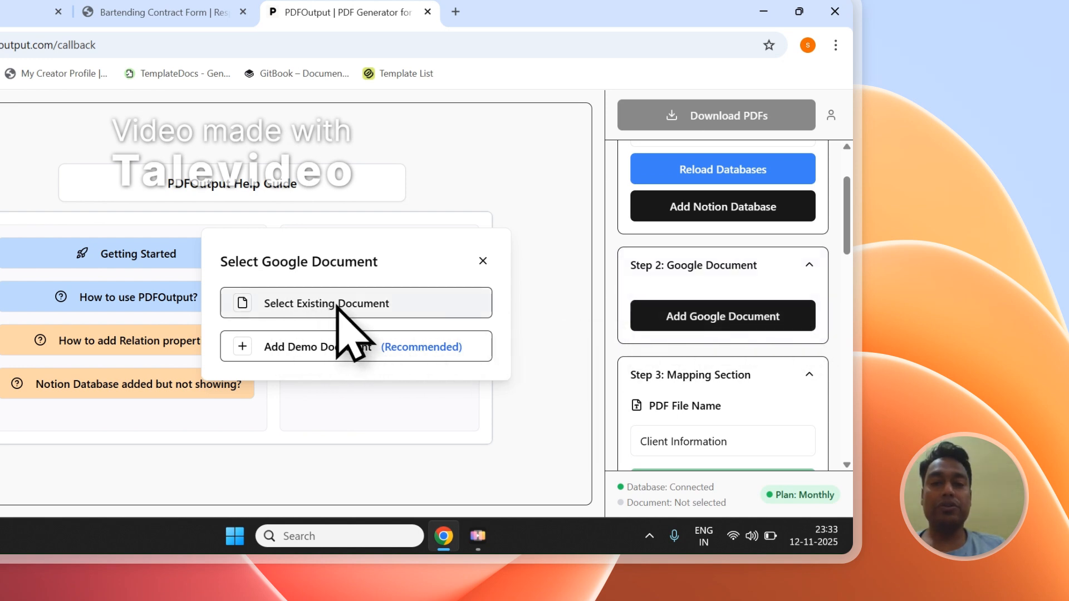
click(292, 310)
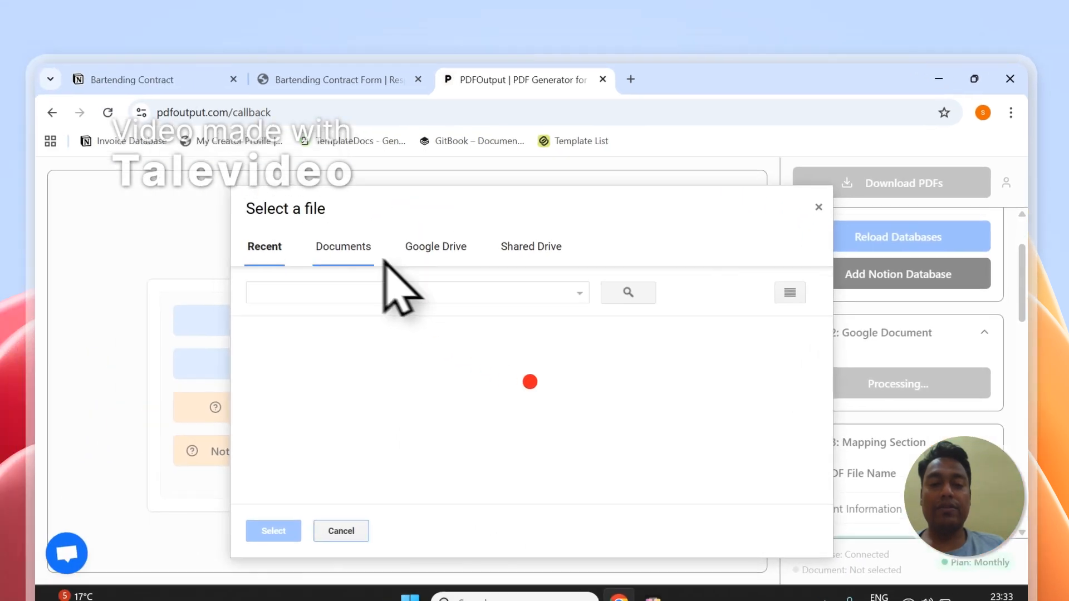
click(167, 179)
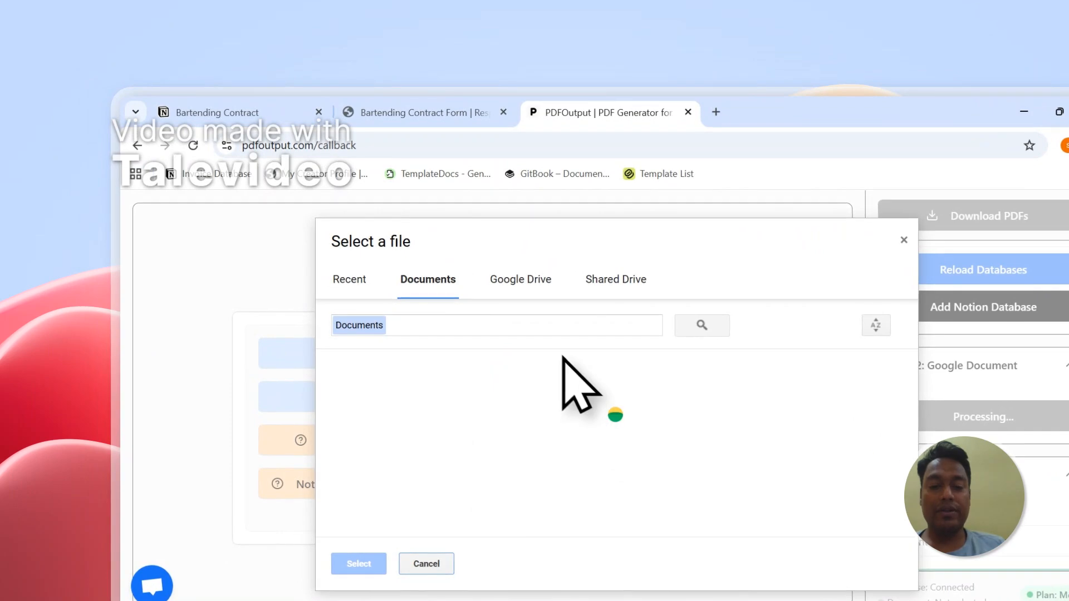
click(902, 241)
Step: Add the recommended demo document in Step 2, and delete its introductory text above the Placeholders heading
click(968, 416)
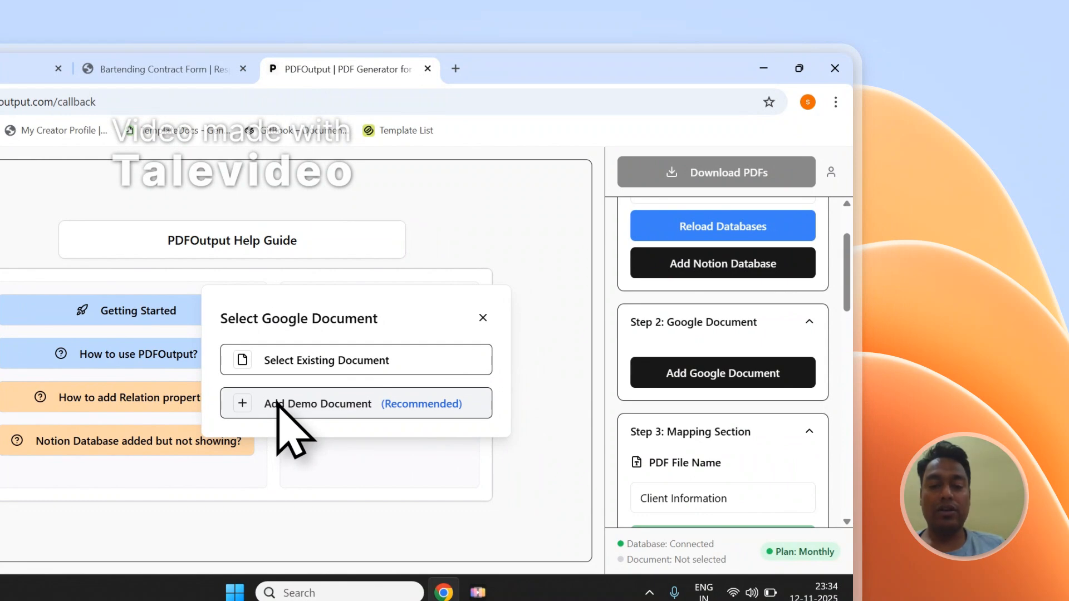
click(279, 405)
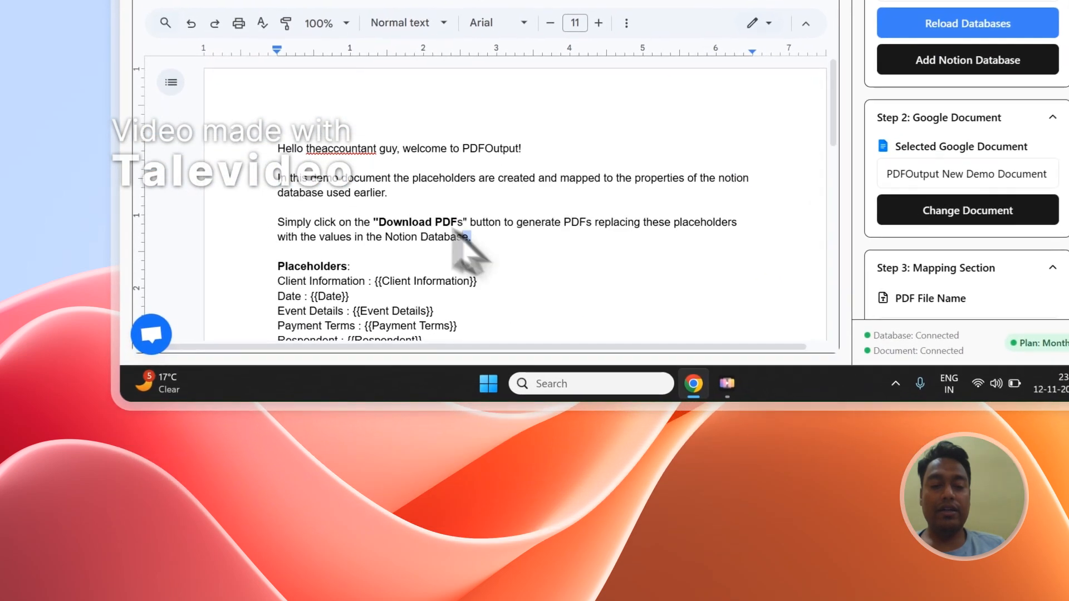
drag(416, 393, 255, 316)
key(Delete)
key(Delete)
key(Delete)
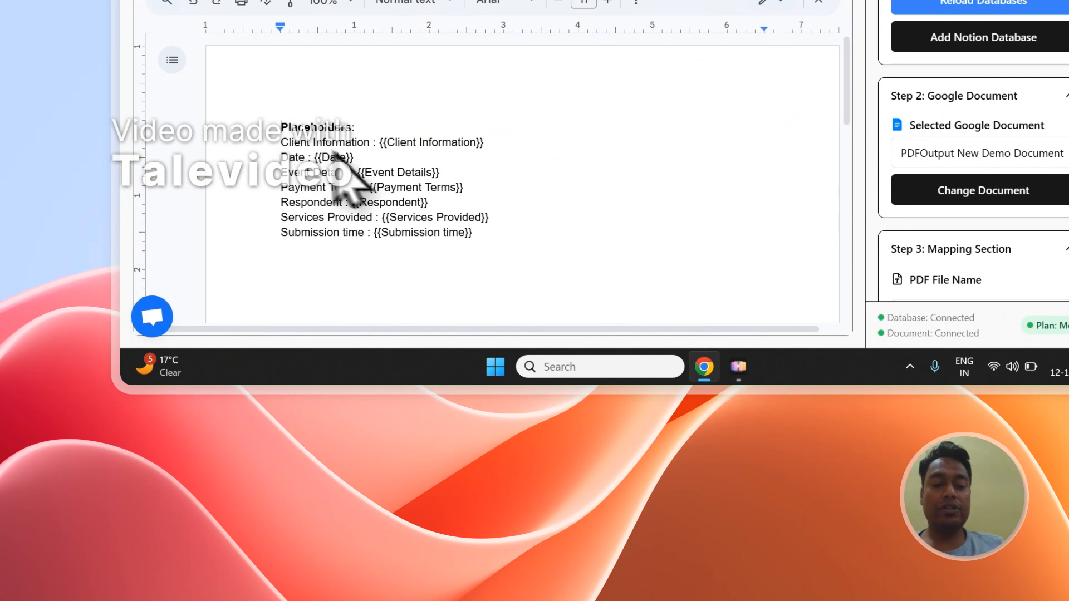
Step: Compare the document's placeholders, such as Event Details, Client Information and Date, with the column names in the Notion database
click(424, 68)
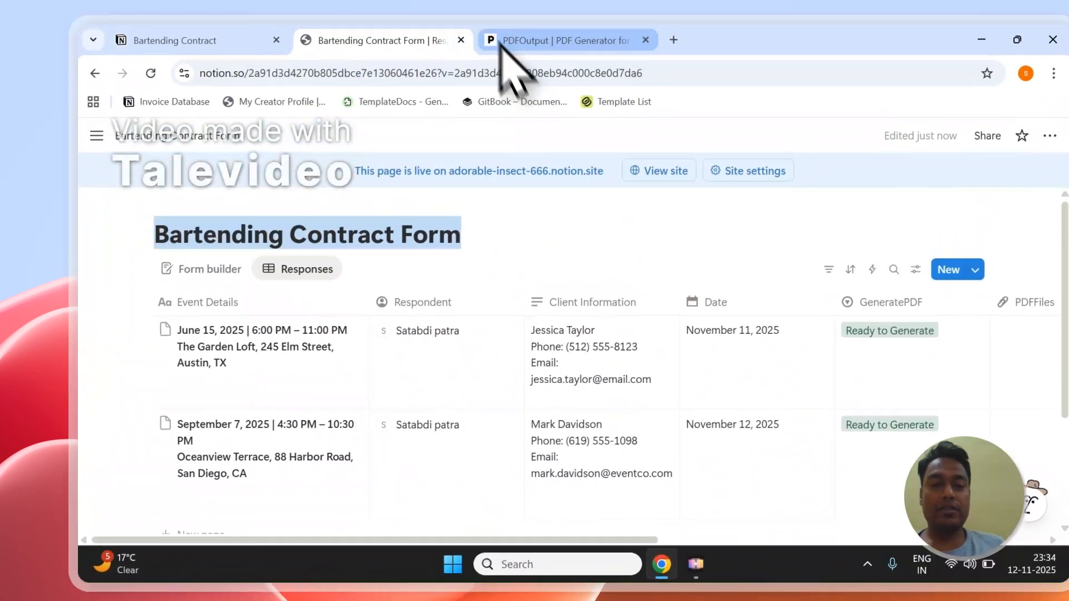
click(501, 37)
click(440, 436)
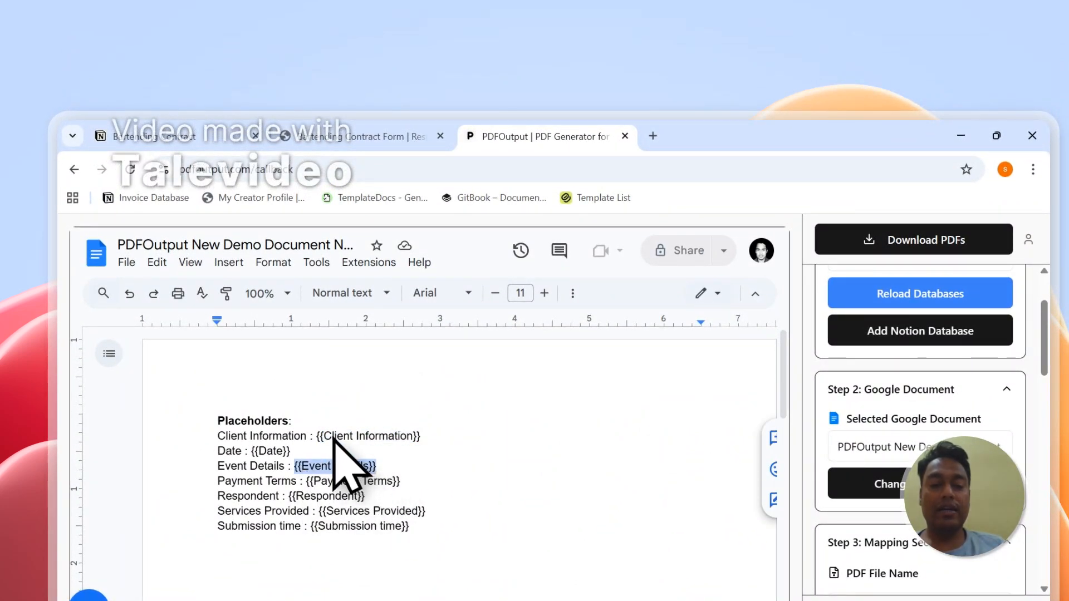
click(388, 140)
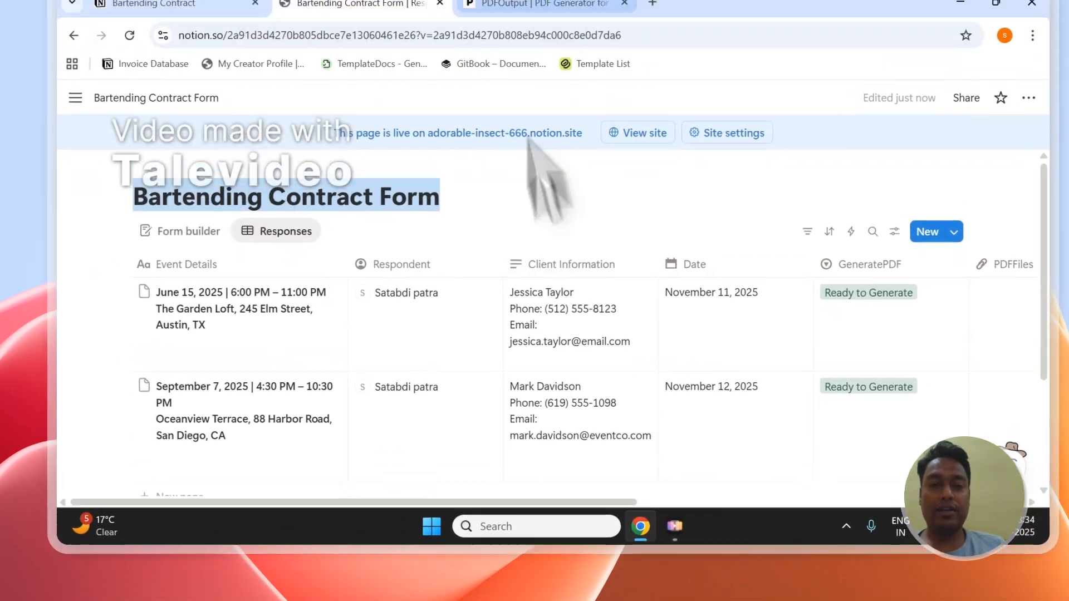
click(538, 137)
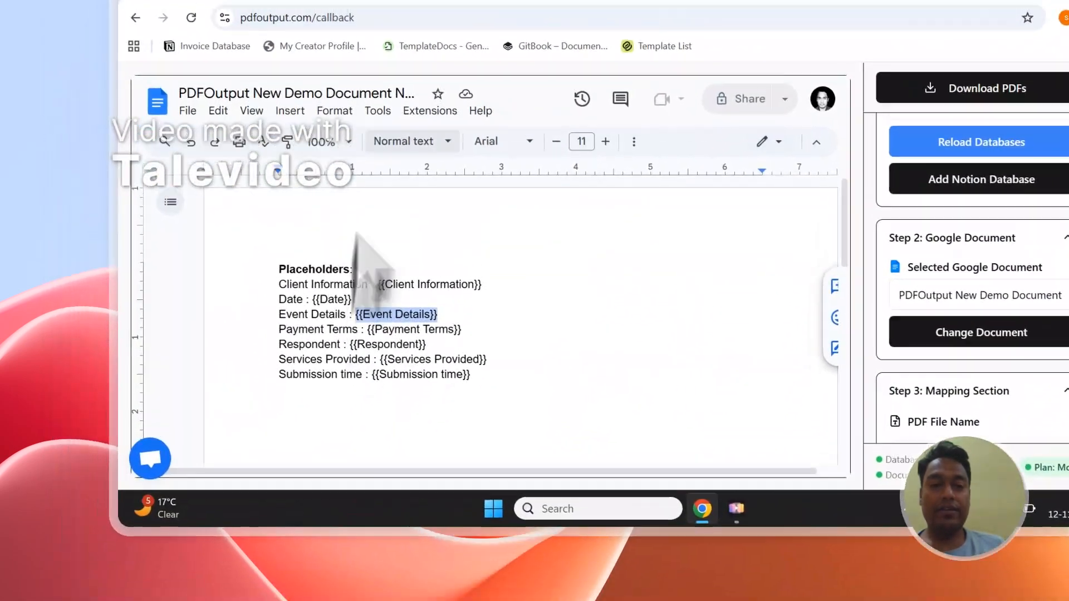
click(384, 122)
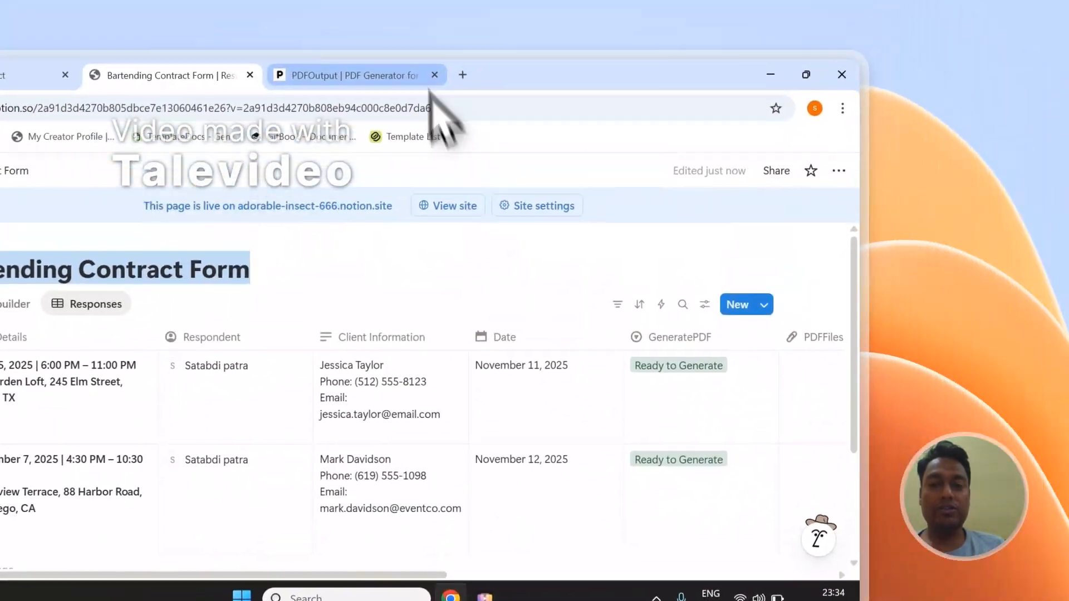
click(612, 135)
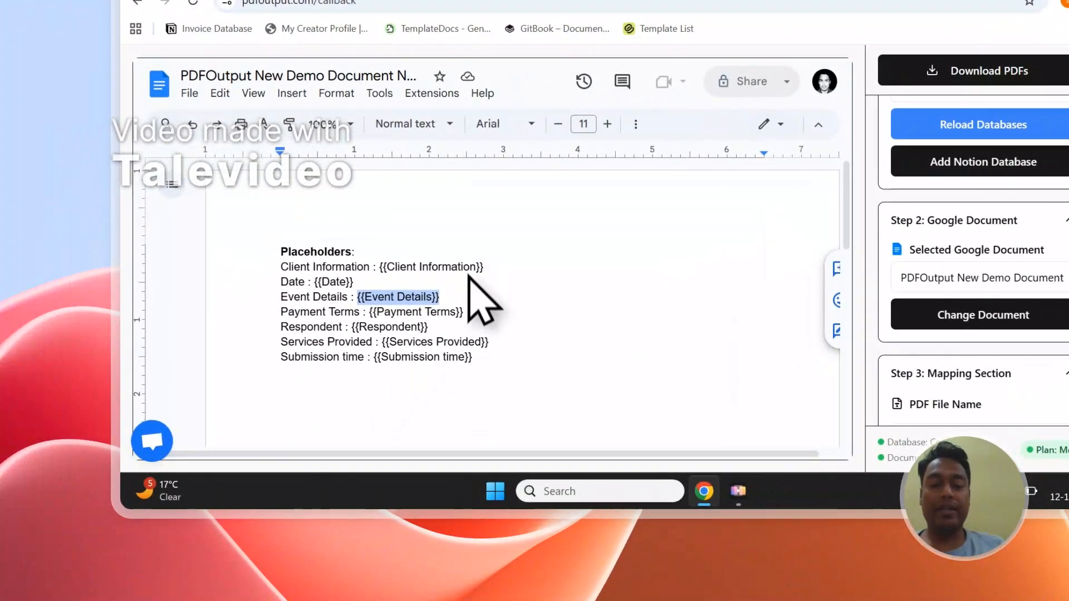
click(385, 334)
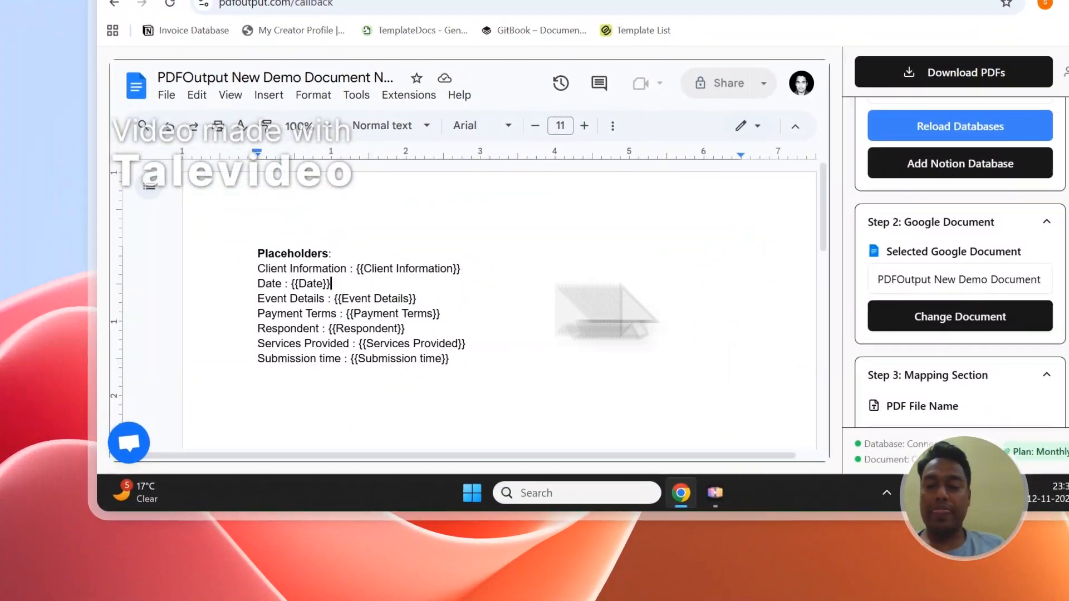
Step: Insert the {{Client Information}} placeholder from the property list on a new line below the Submission time entry
scroll(1057, 264, down, 8)
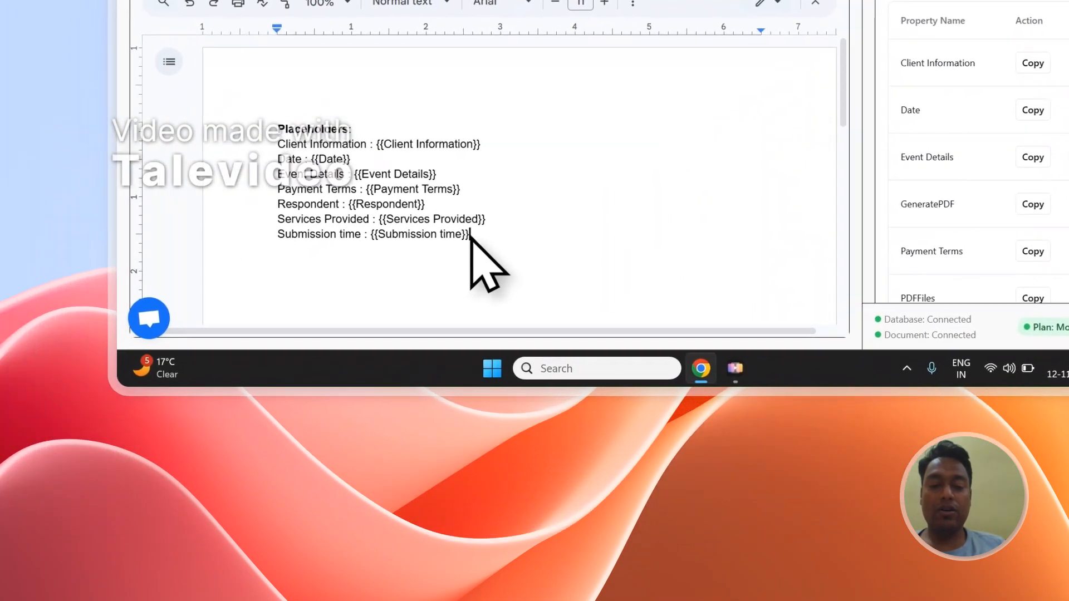
click(473, 232)
key(Return)
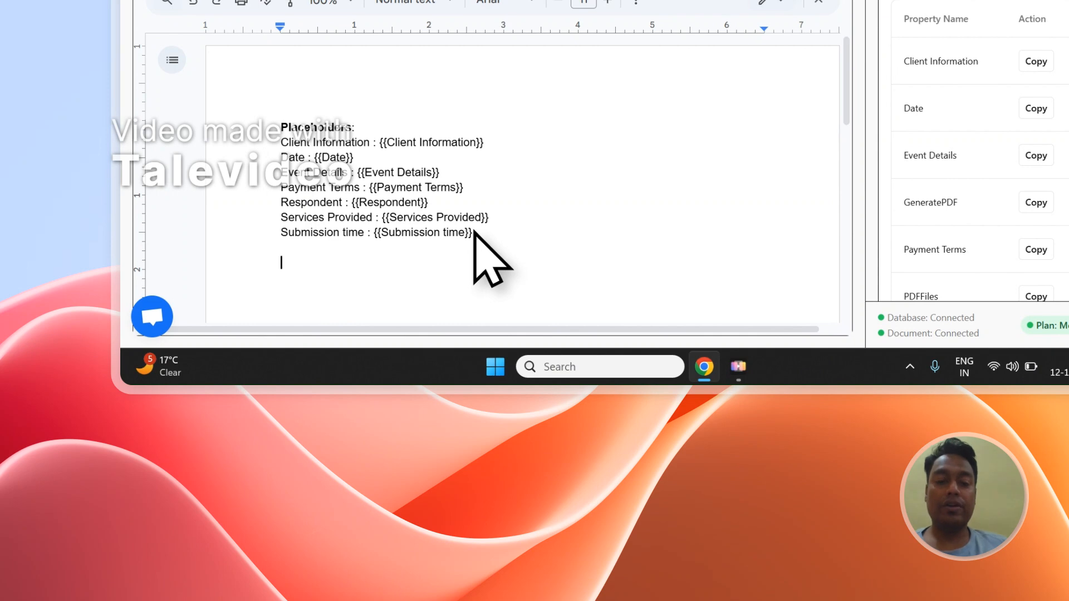
text({{Client Information}})
Step: Try inserting the {{Payment Terms}} placeholder on a new line below the added {{Client Information}} placeholder
scroll(1036, 167, up, 5)
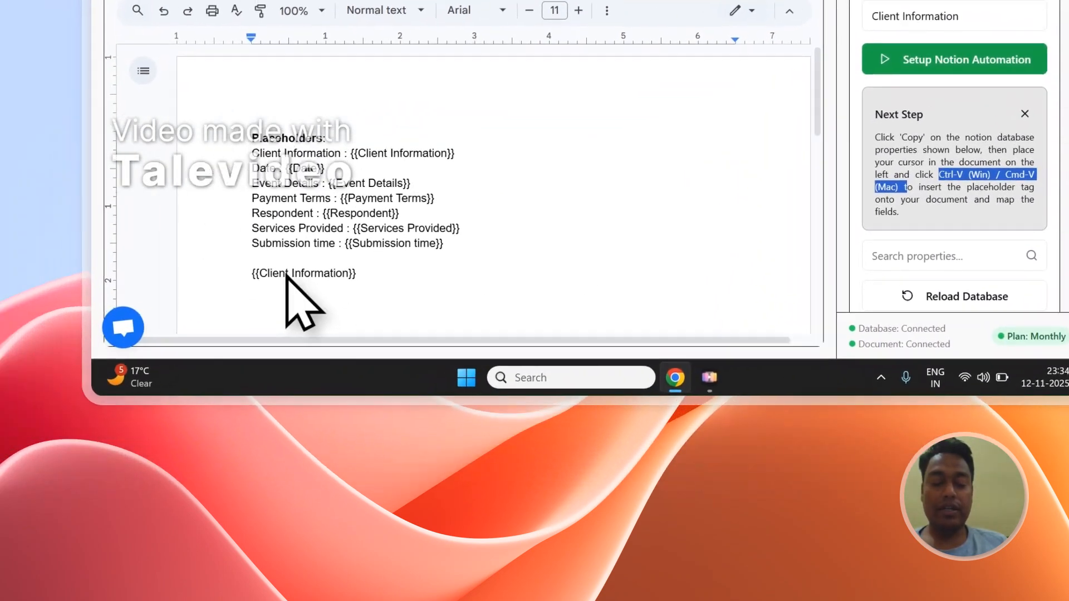
click(127, 361)
scroll(397, 260, down, 2)
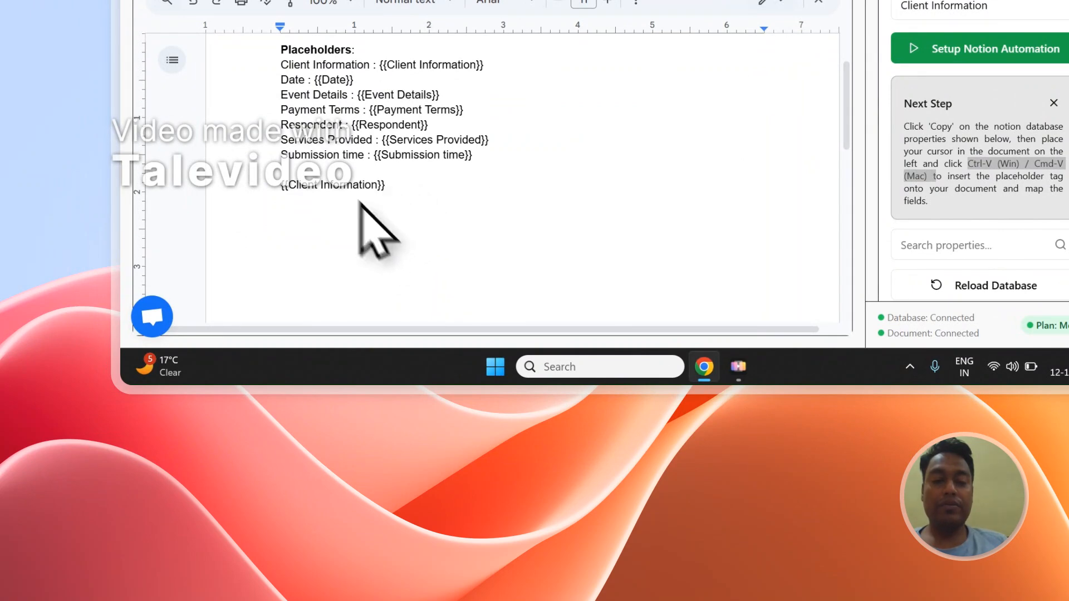
scroll(1047, 233, down, 6)
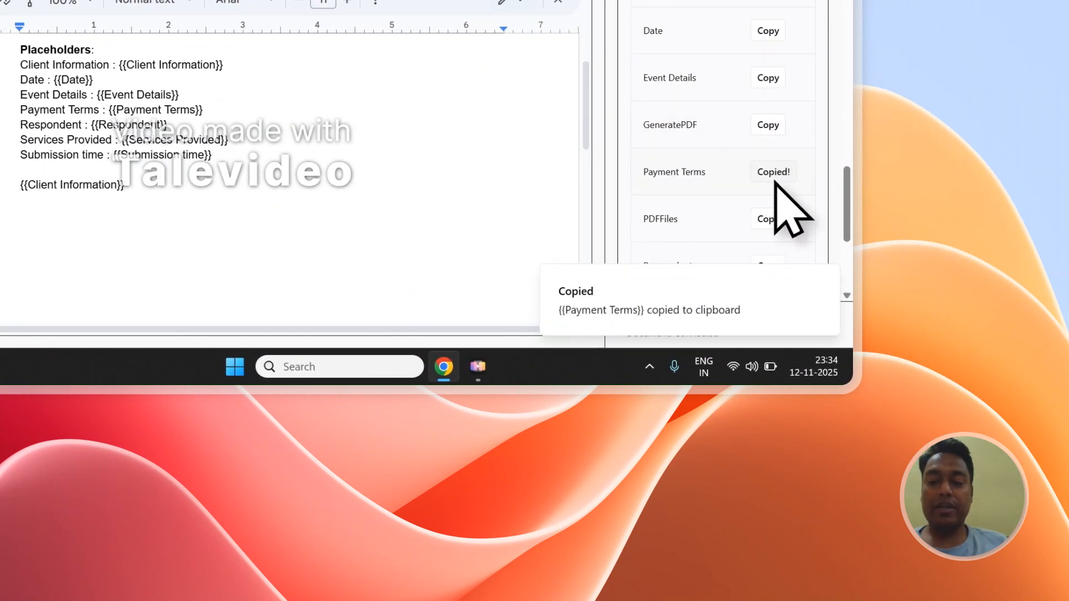
key(Return)
key(Return)
text({{Payment Terms}})
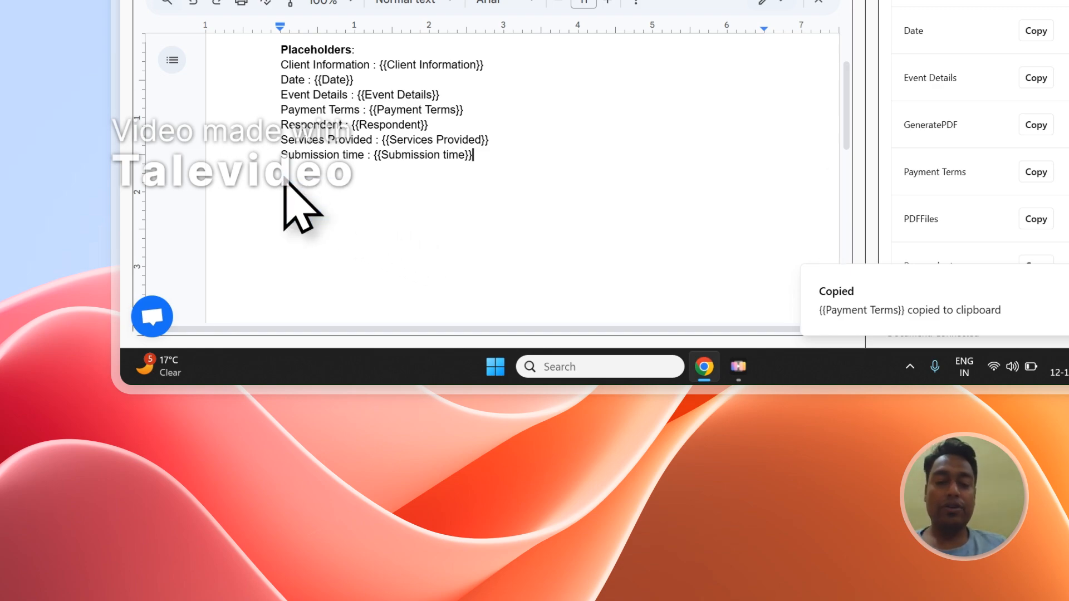
Step: Review the Notion Bartending Contract Form columns from Event Details to Submission time, and inspect the first entry's Event Details
scroll(1038, 181, up, 6)
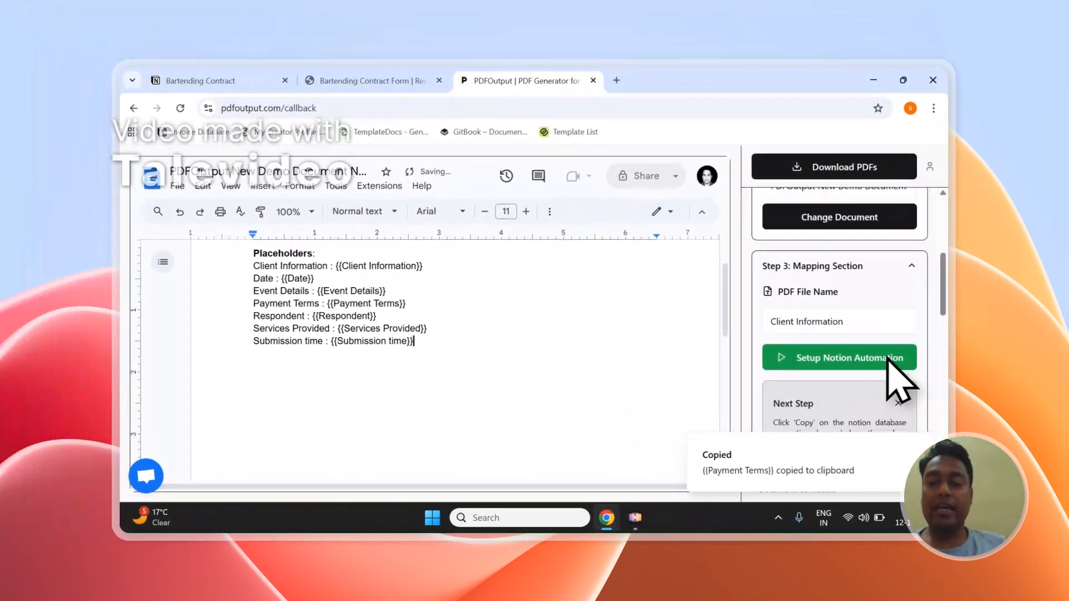
scroll(888, 361, up, 1)
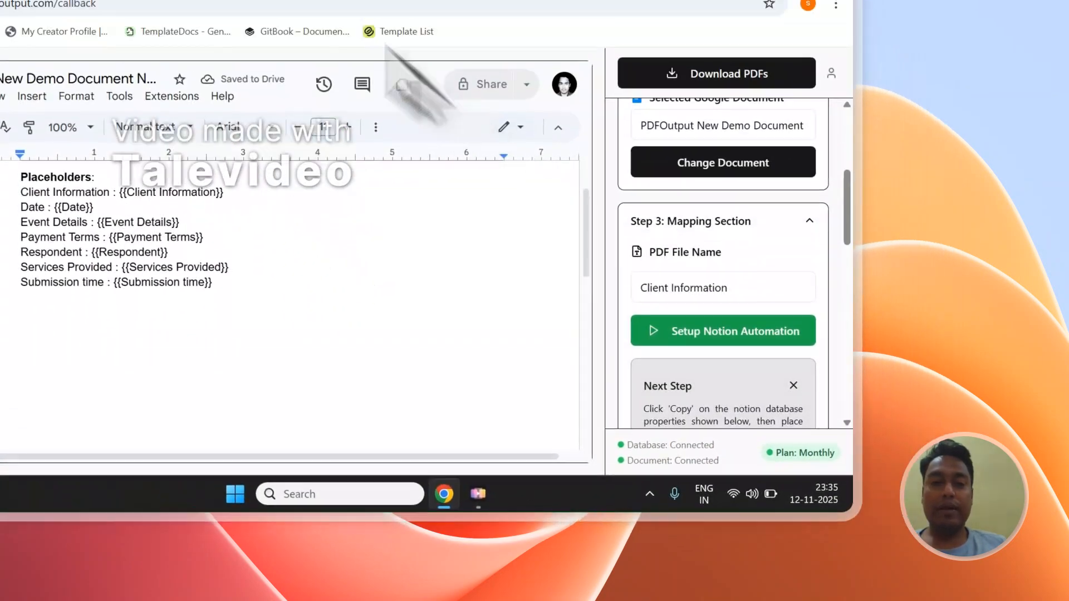
click(417, 75)
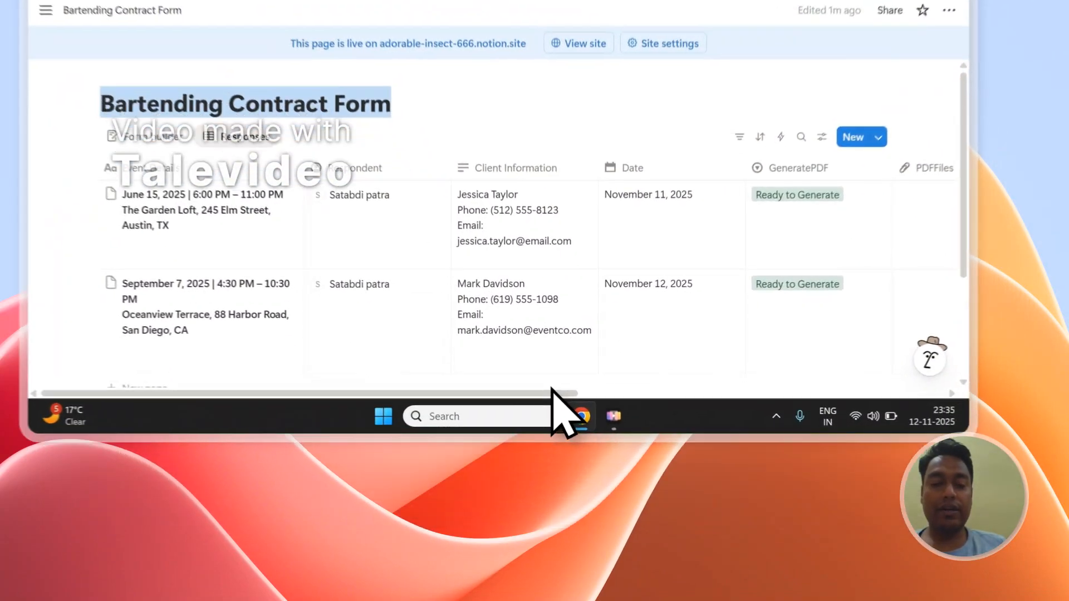
scroll(584, 493, down, 3)
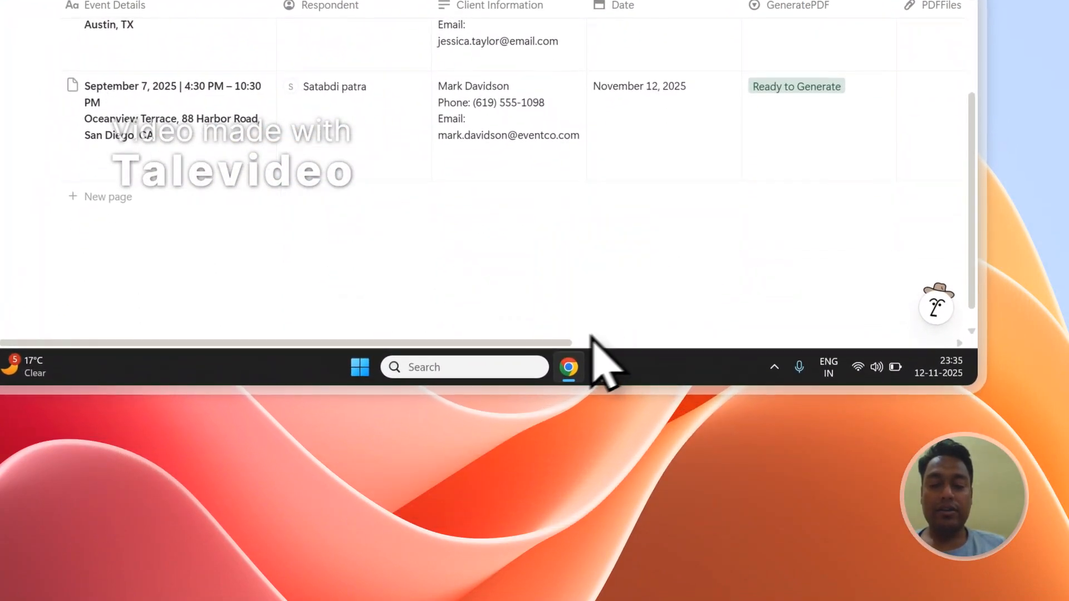
drag(571, 342, 919, 351)
scroll(885, 273, up, 3)
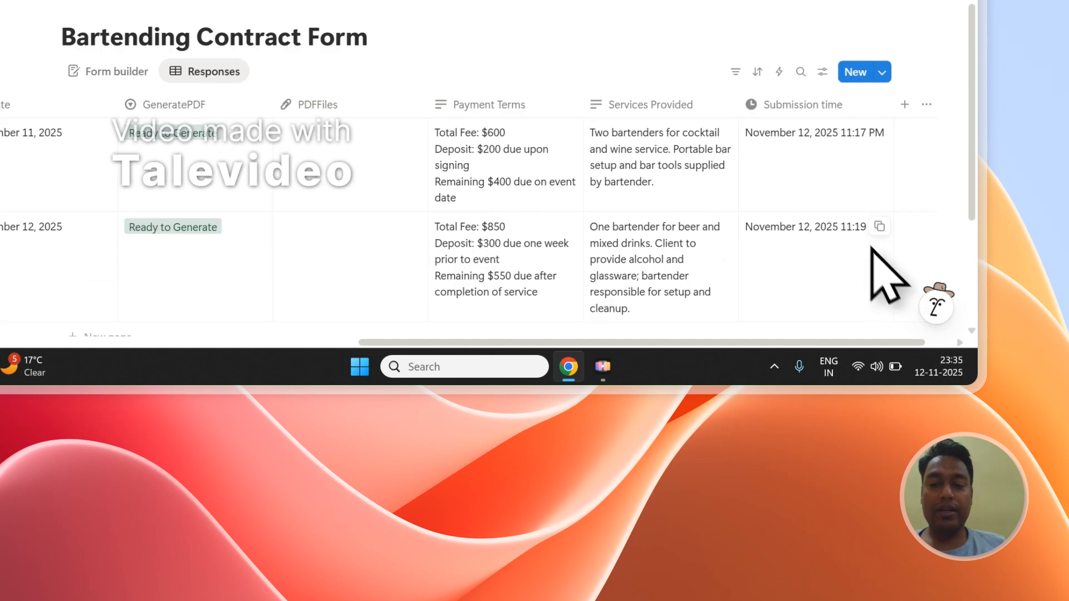
drag(648, 341, 326, 357)
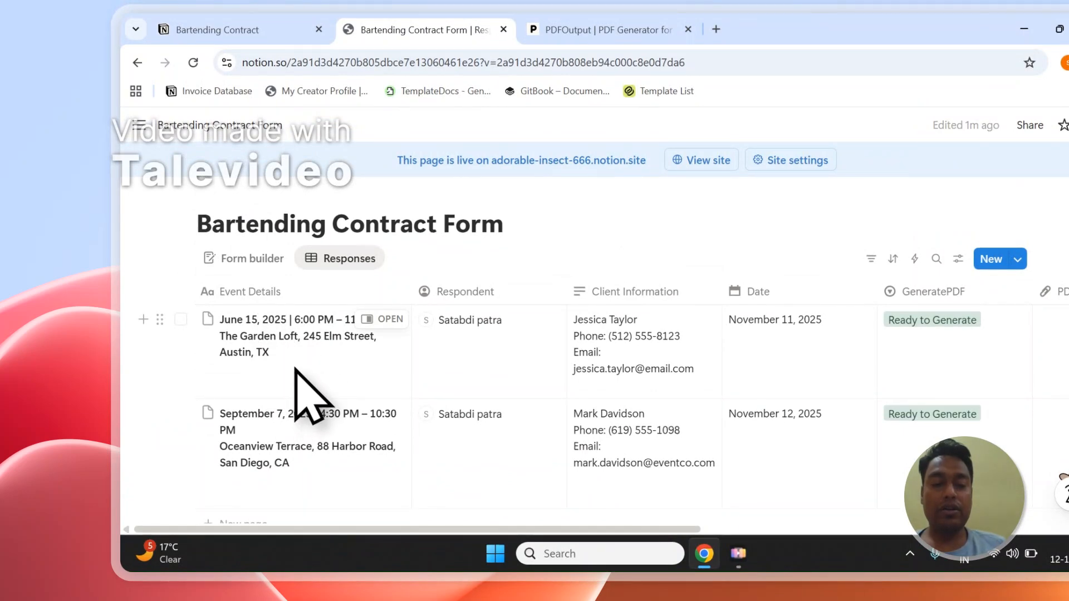
click(290, 344)
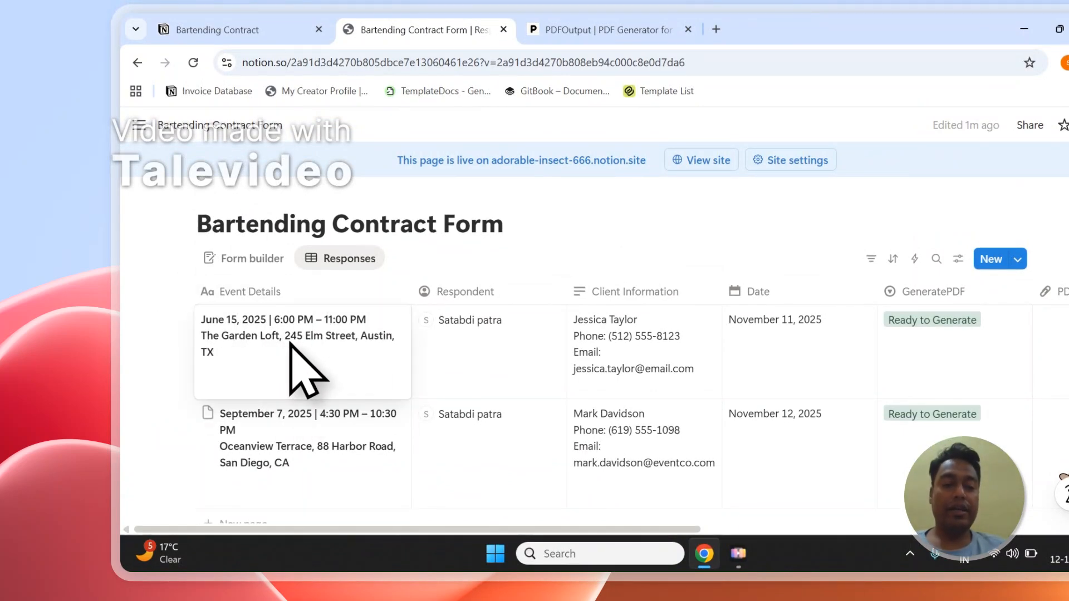
key(Escape)
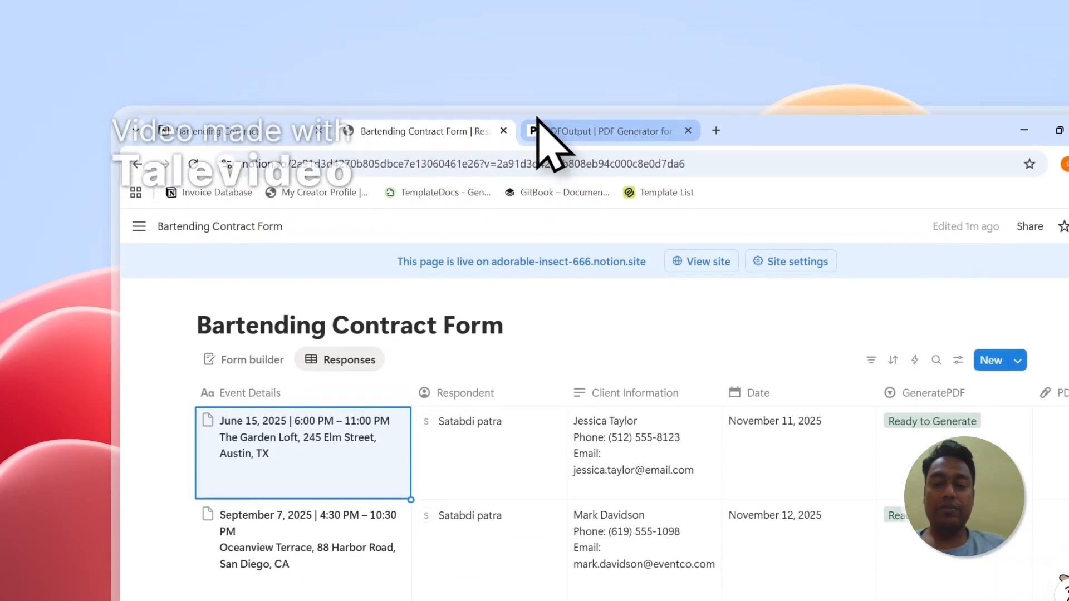
Step: Set the PDF file name property to Event Details in PDFOutput's Step 3 Mapping Section
click(539, 30)
click(676, 357)
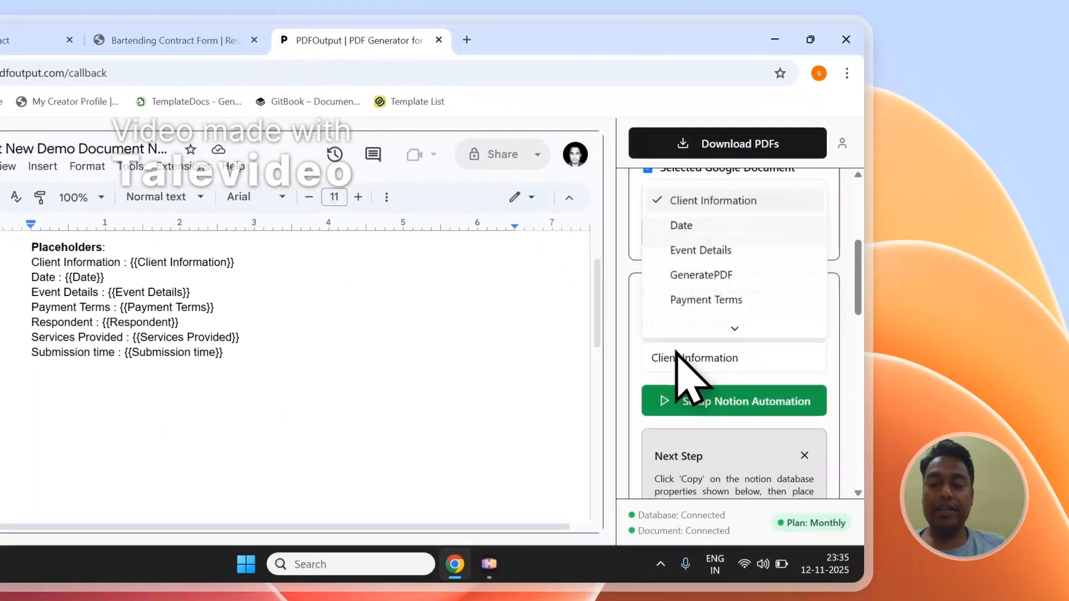
scroll(702, 325, down, 3)
scroll(702, 314, up, 3)
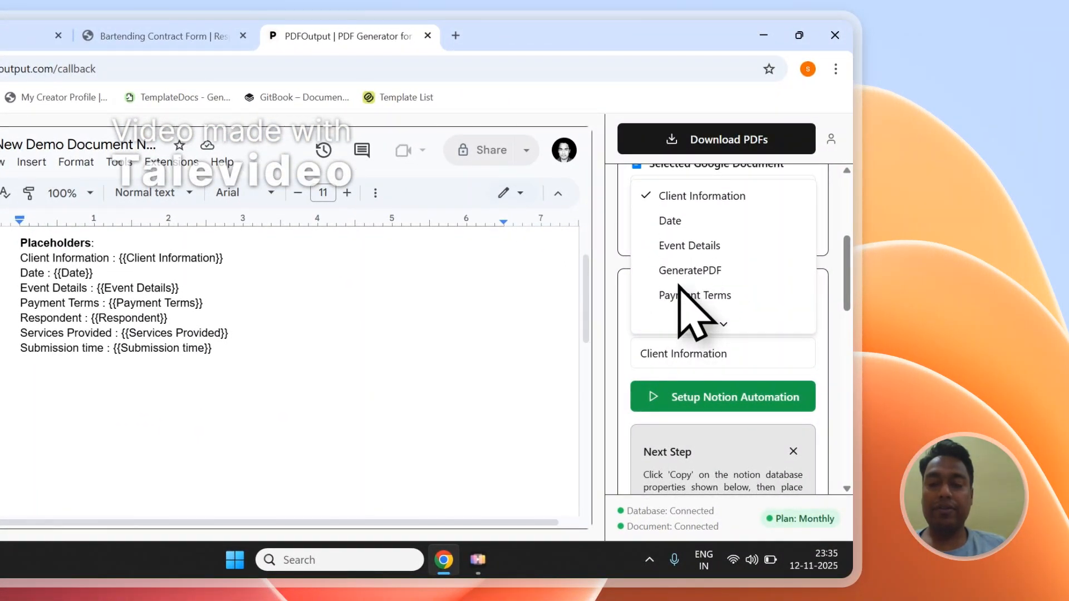
click(680, 254)
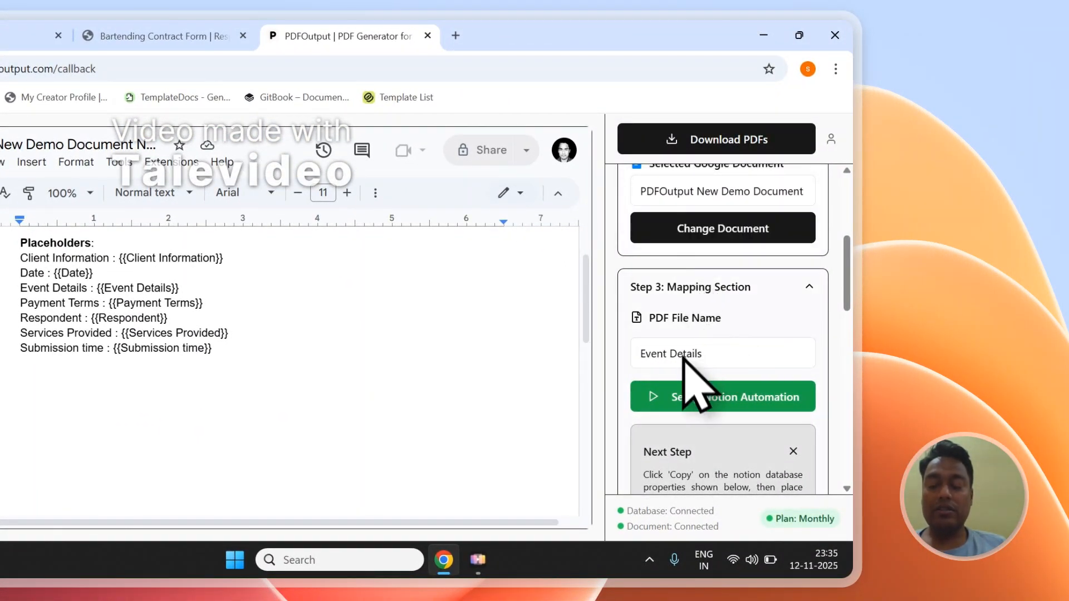
scroll(674, 350, down, 2)
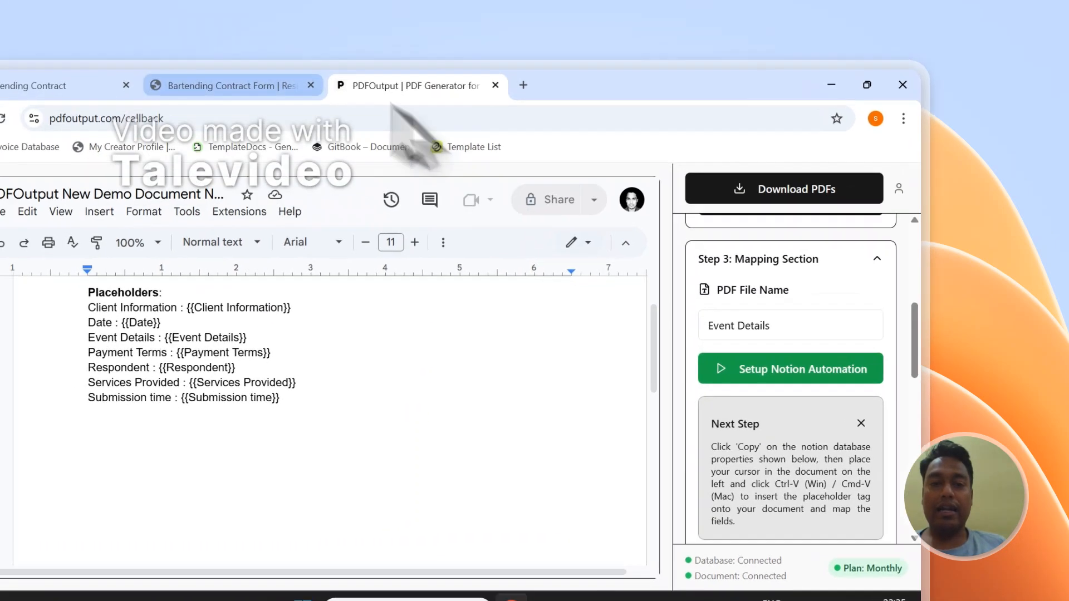
Step: Check the GeneratePDF and PDFFiles columns for both entries in the Notion Bartending Contract Form database
click(162, 35)
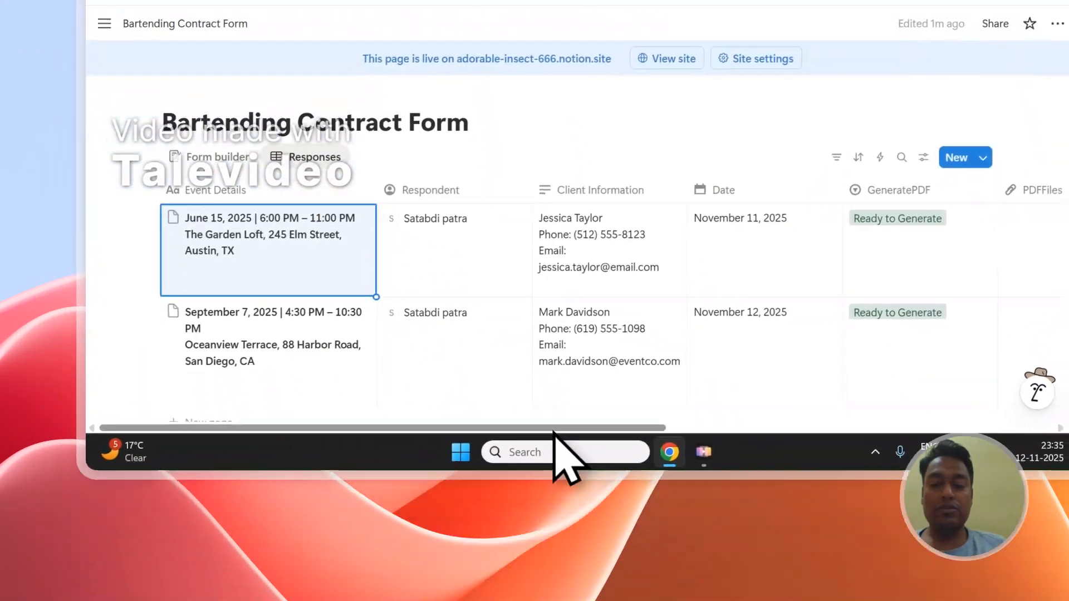
drag(554, 428, 730, 428)
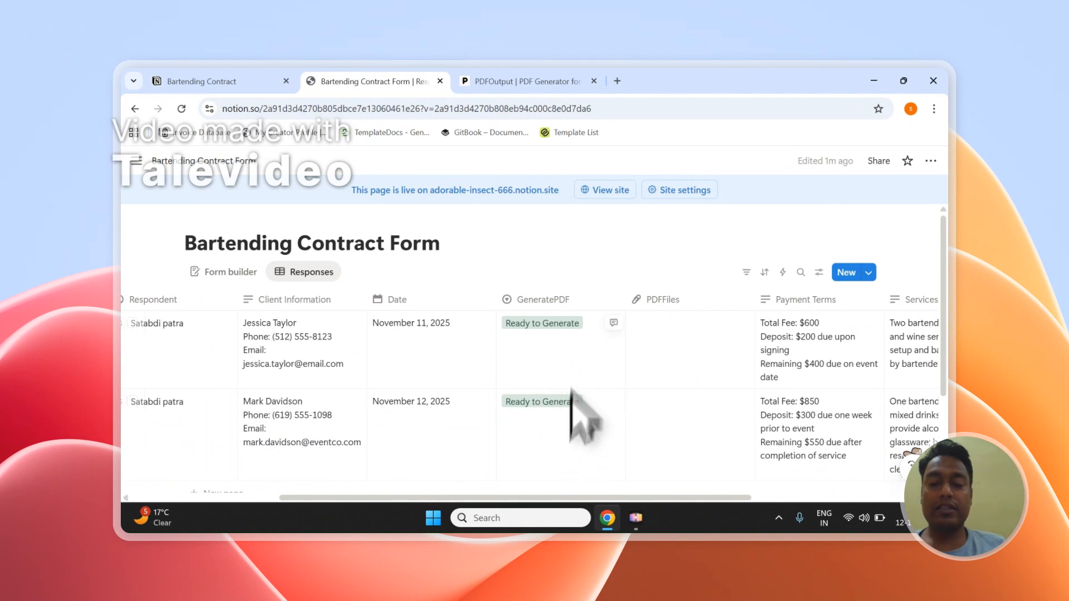
click(132, 323)
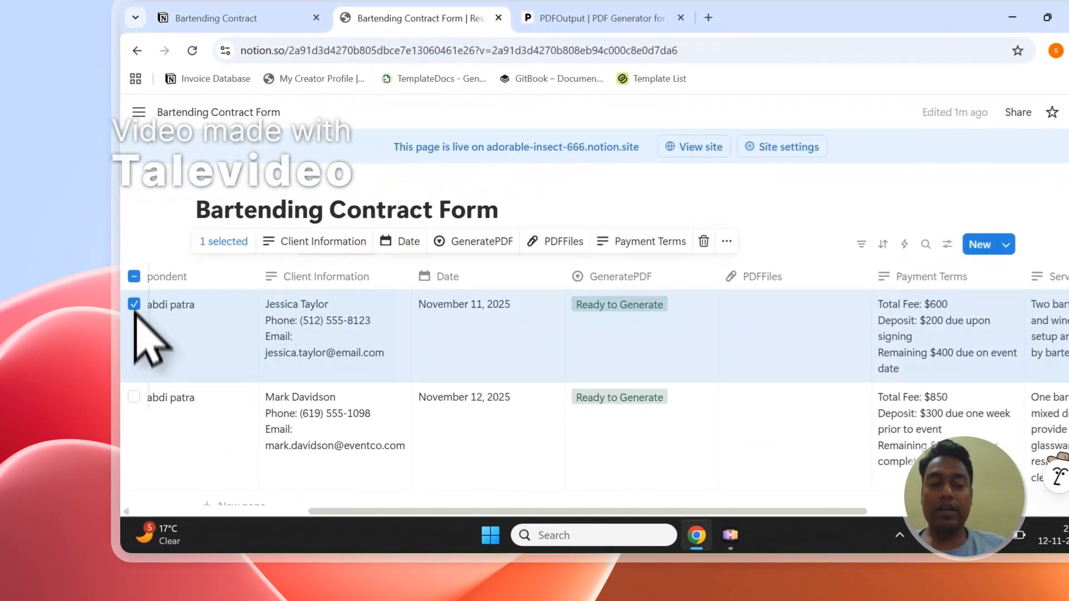
click(132, 401)
click(753, 205)
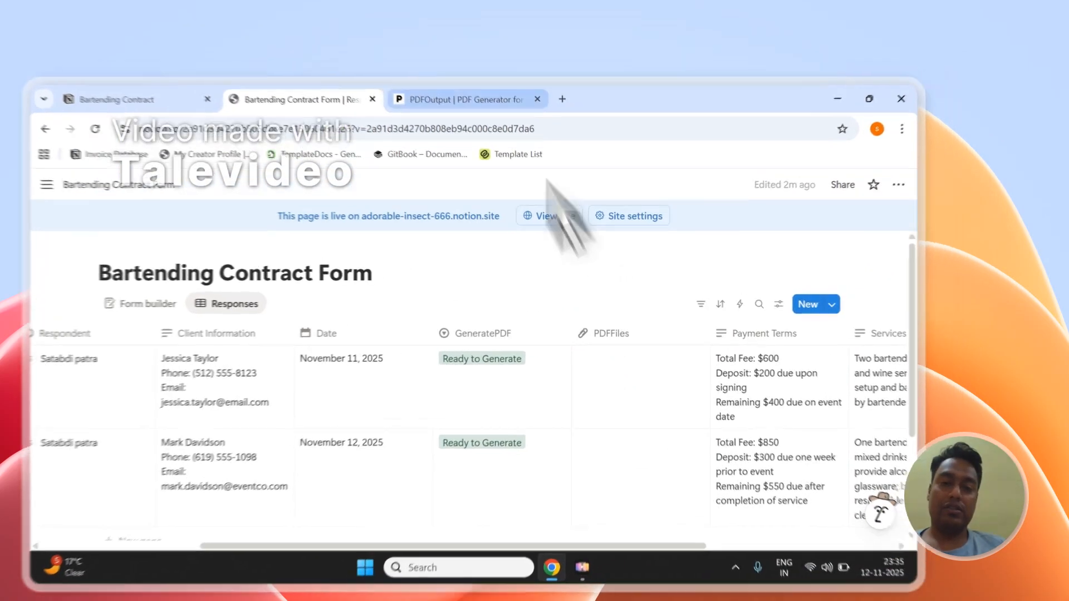
Step: Return to PDFOutput and generate and download the PDFs for the Notion entries
click(527, 81)
scroll(809, 347, down, 5)
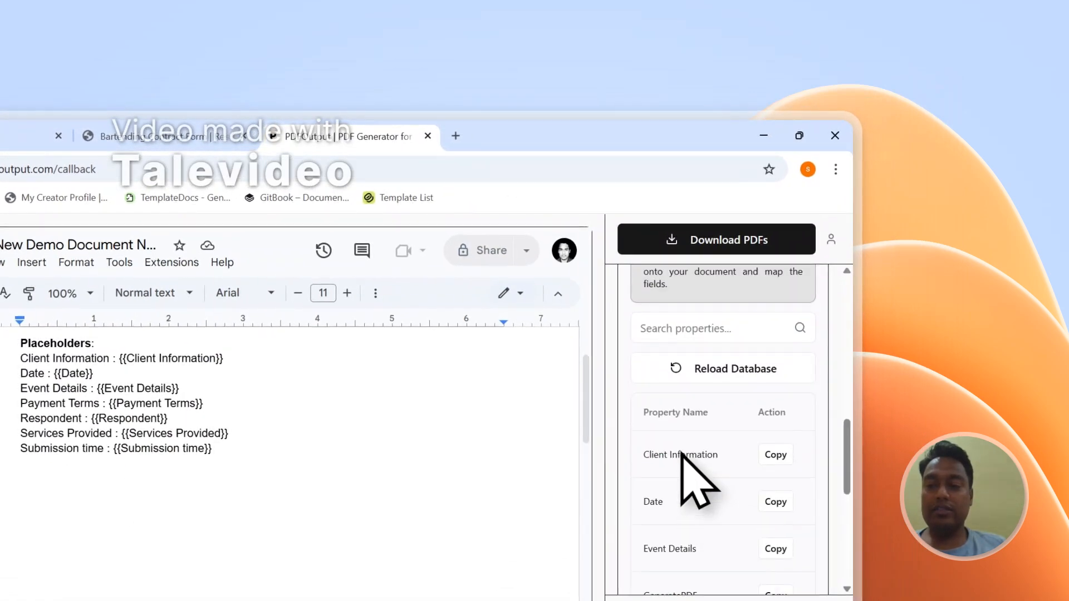
scroll(682, 452, up, 10)
click(706, 244)
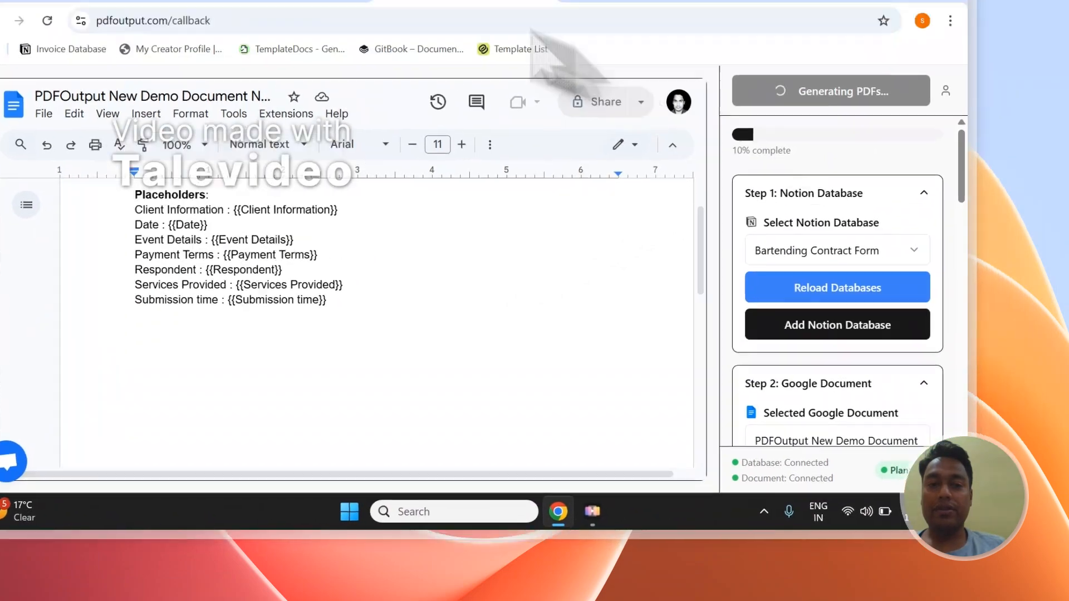
Step: Open the June 15, 2025 contract PDF from the PDFFiles column in Notion and review its filled-in fields
click(207, 114)
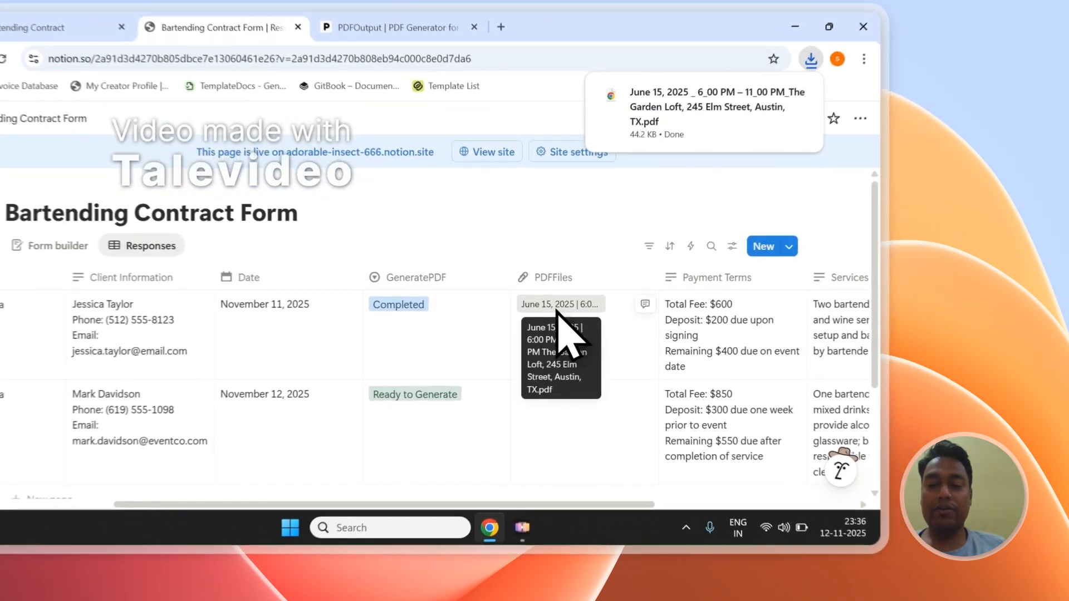
click(666, 328)
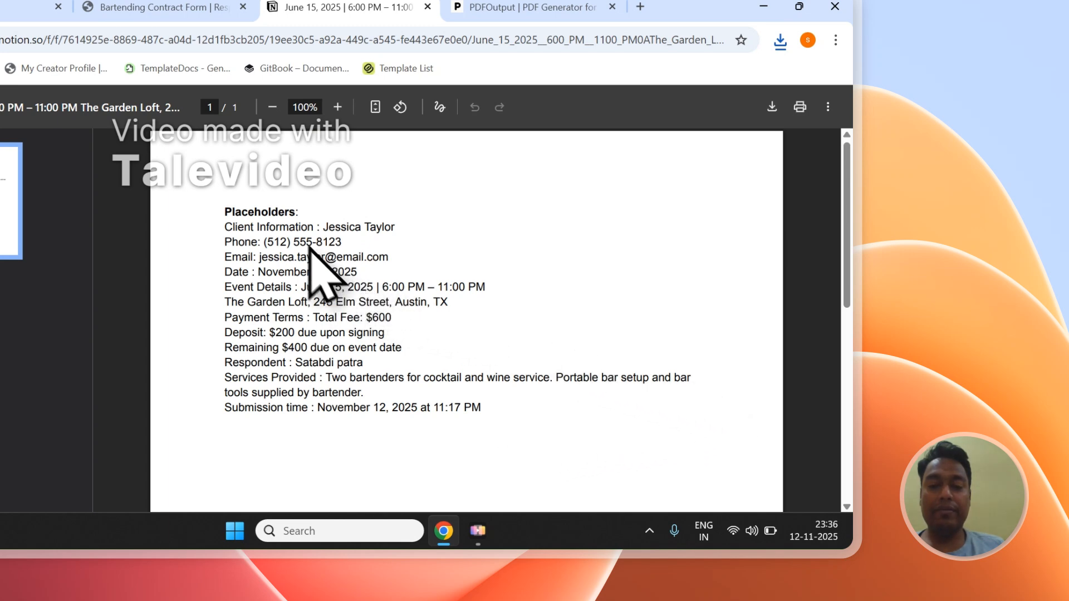
scroll(310, 273, down, 4)
scroll(312, 278, up, 4)
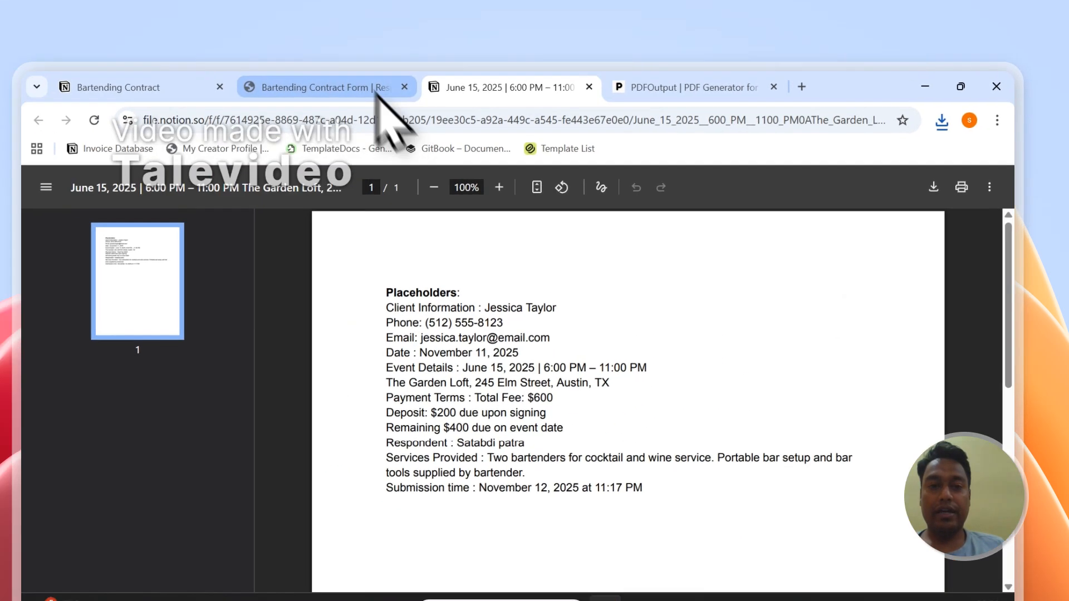
Step: Open the September 7, 2025 contract PDF from the PDFFiles column in Notion and review its filled-in fields
click(167, 7)
click(531, 397)
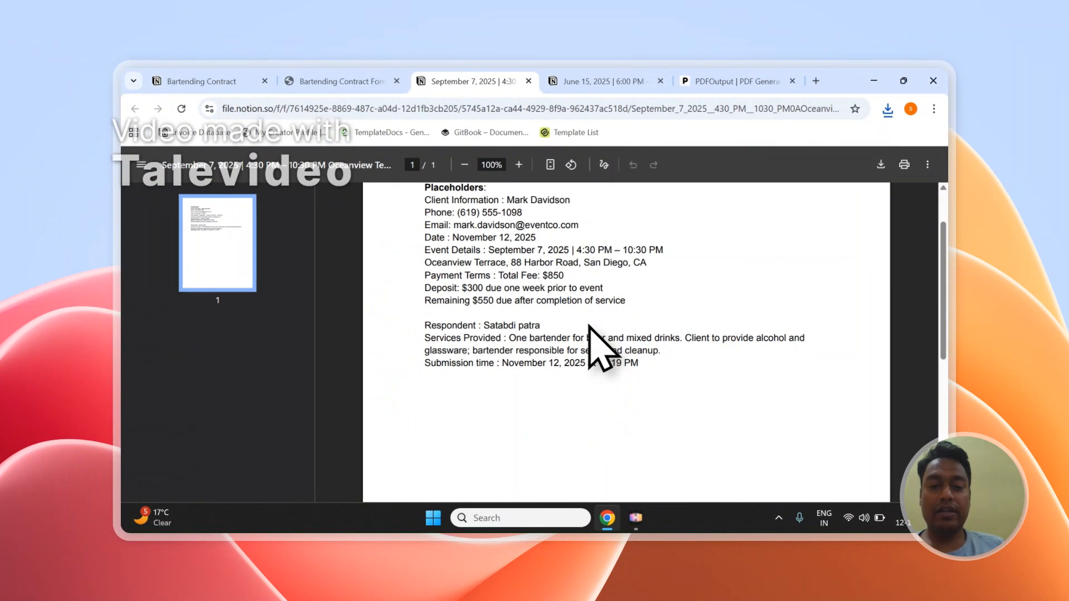
scroll(565, 320, up, 1)
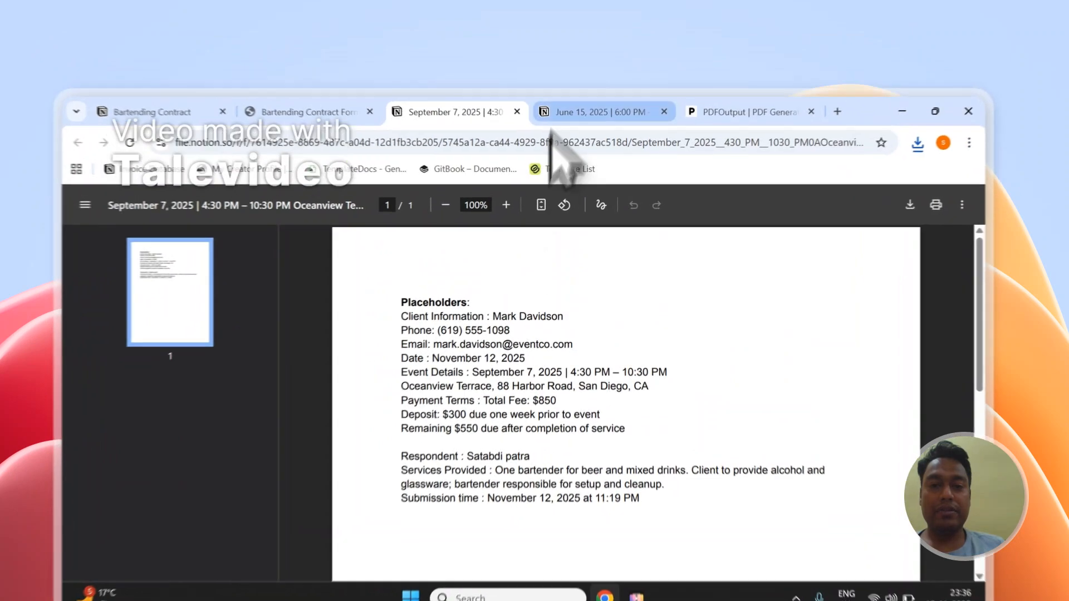
Step: Compare the June 15 and September 7 contract PDFs, and return to the Notion database
click(577, 80)
click(502, 80)
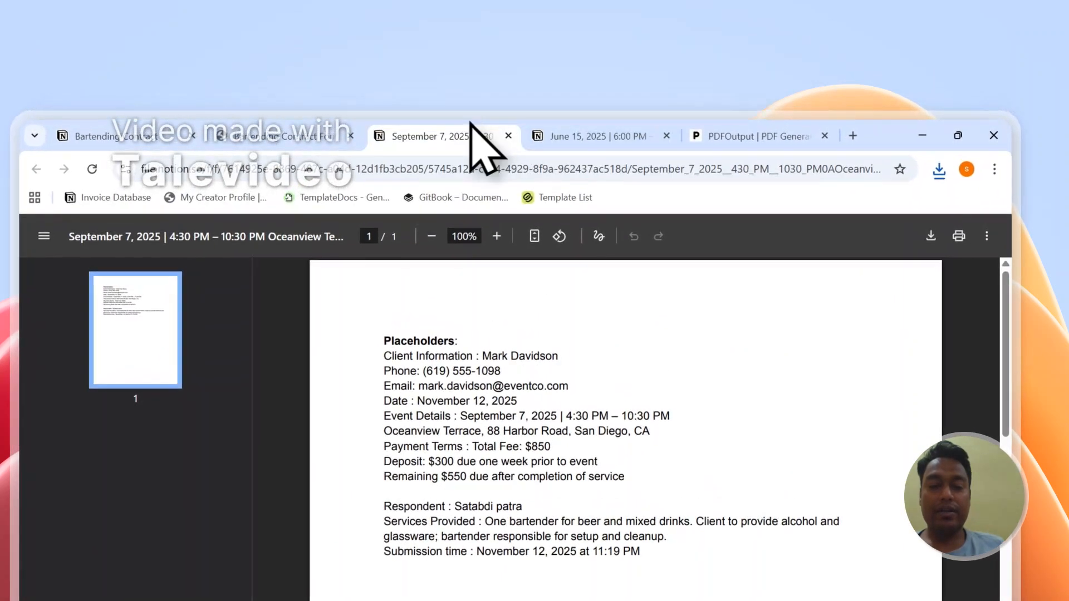
click(575, 79)
click(453, 134)
click(546, 134)
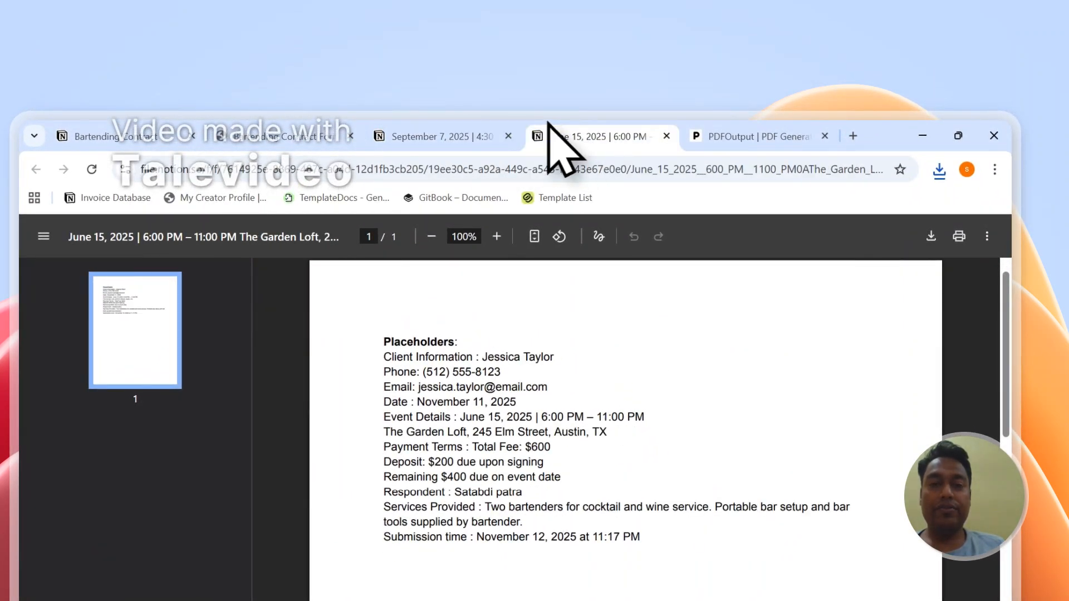
click(484, 134)
click(557, 135)
click(301, 135)
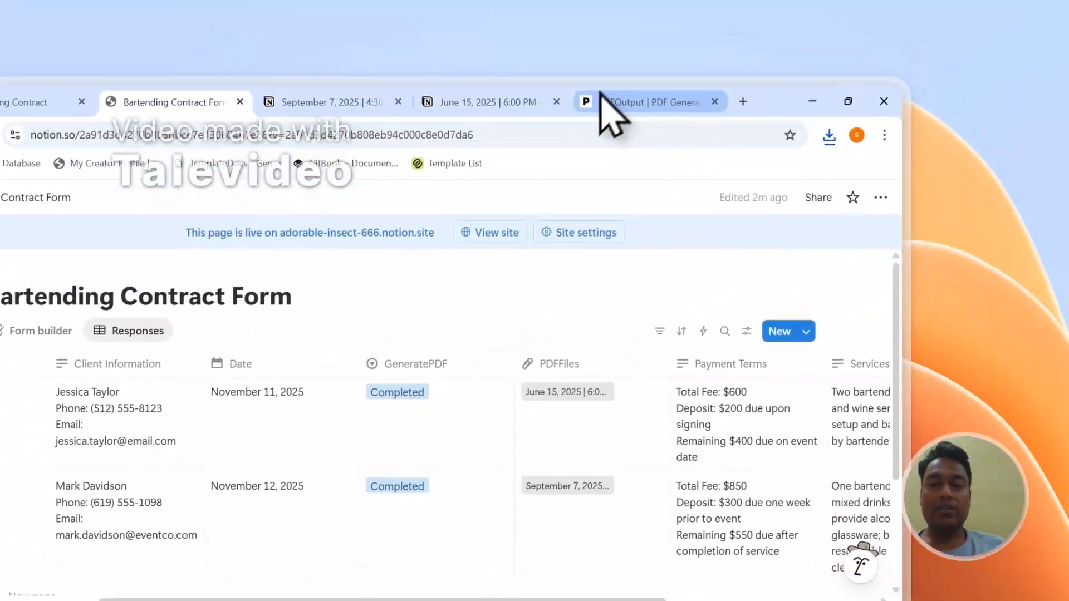
Step: Set up the Notion automation in PDFOutput's Step 3 Mapping Section and dismiss the notification
click(601, 100)
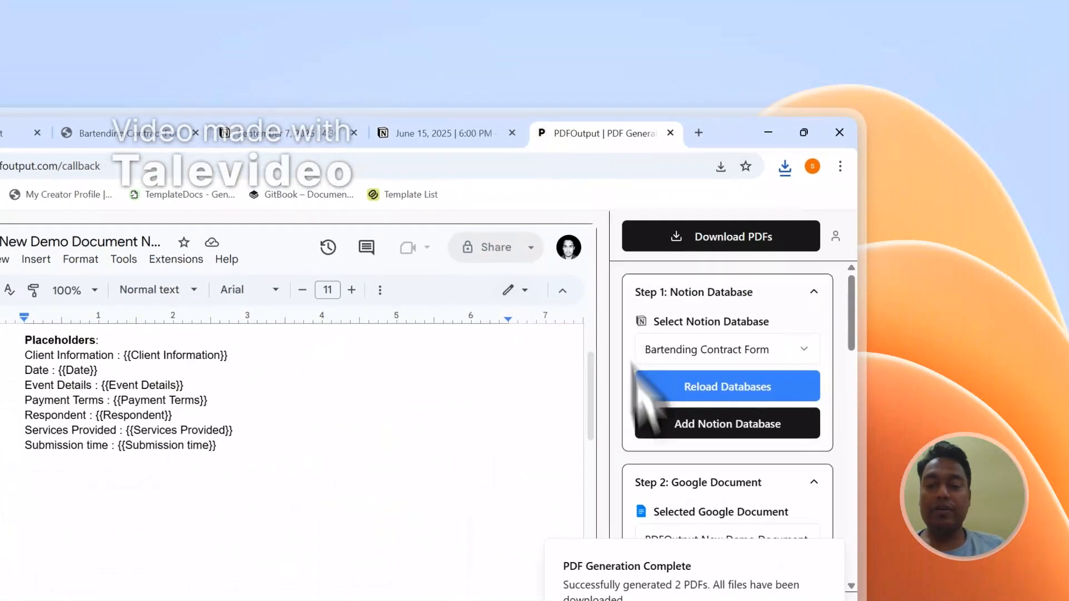
scroll(659, 456, down, 5)
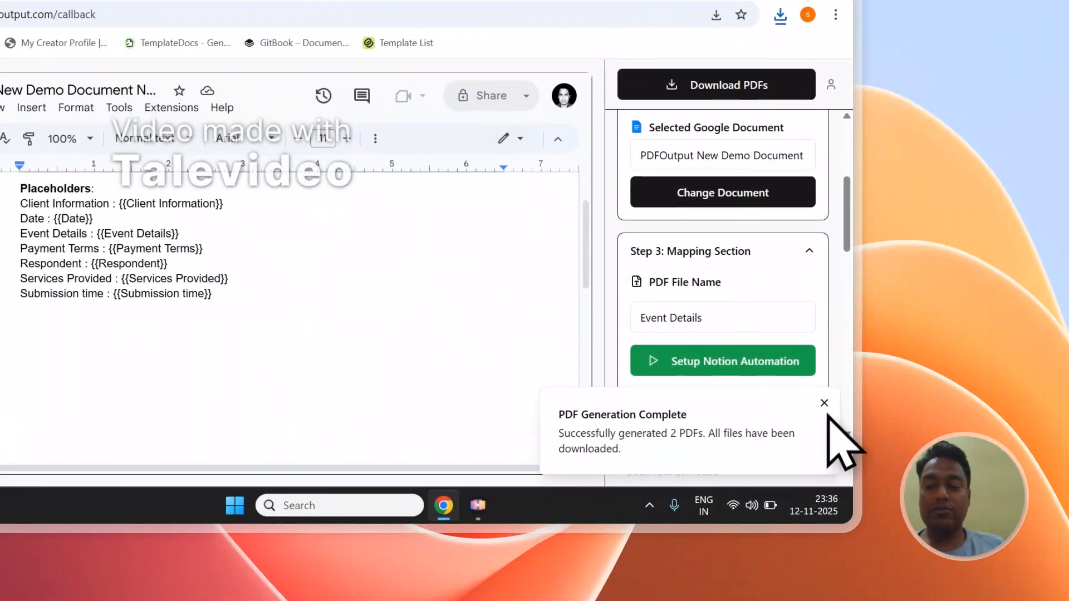
click(824, 489)
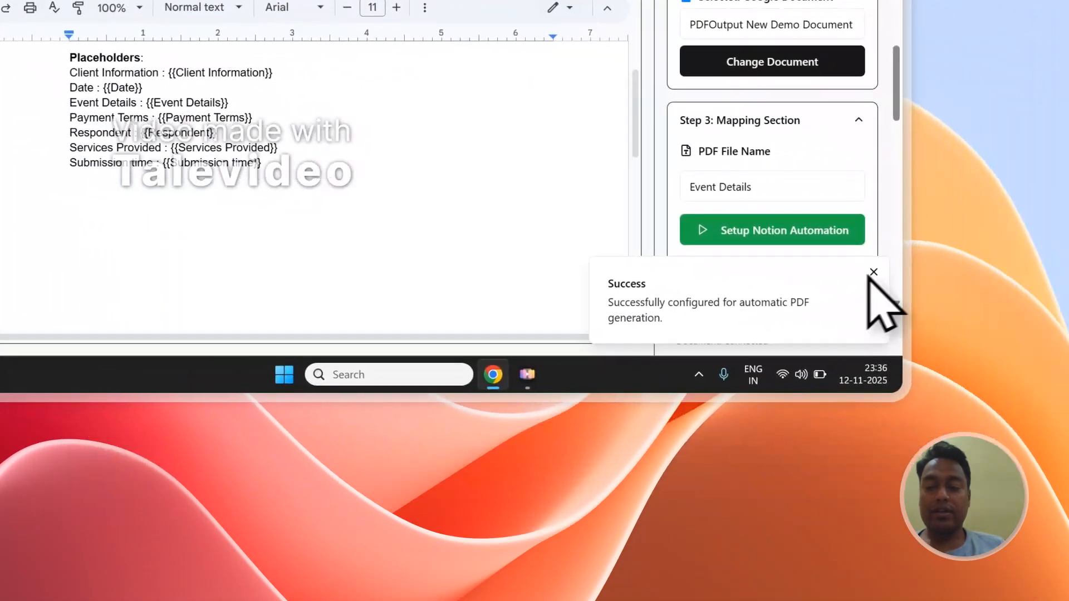
click(1052, 345)
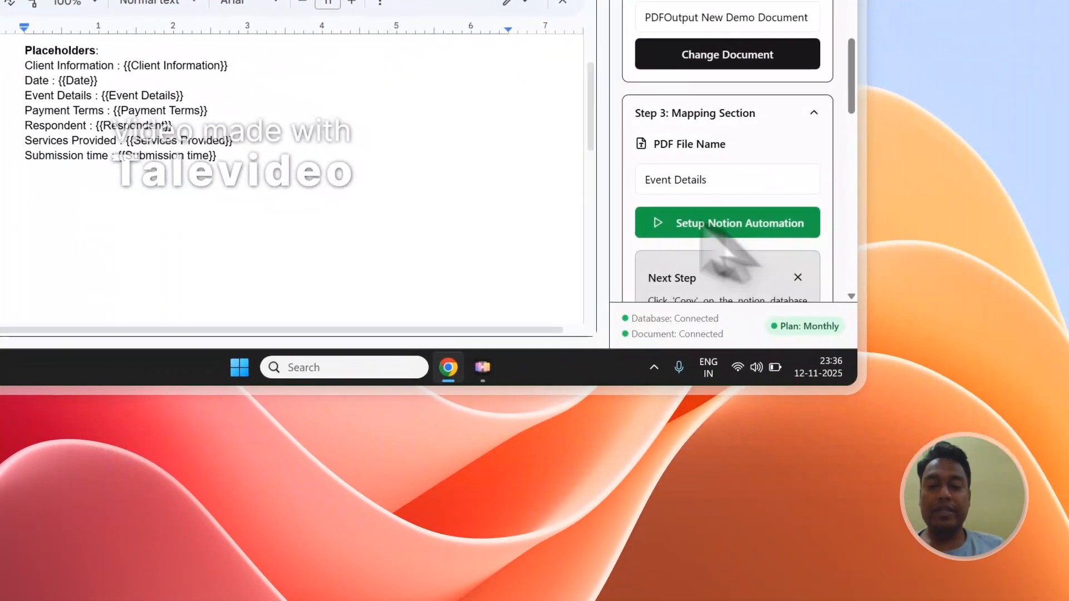
Step: Switch to the Bartending Contract Form database in Notion, add a blank response row and set its GeneratePDF status to Ready to Generate
scroll(810, 261, up, 2)
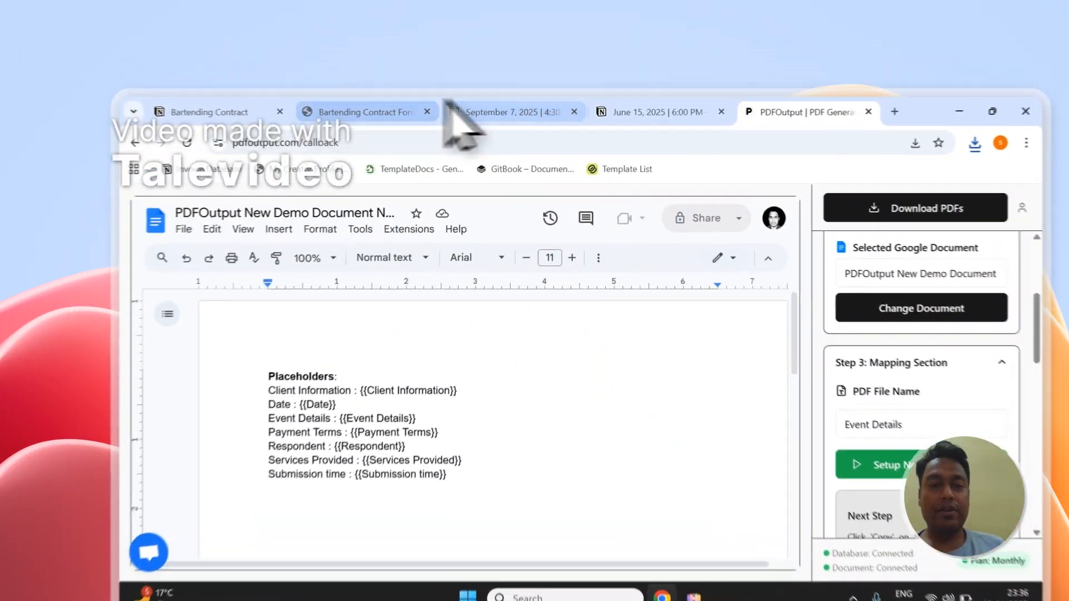
click(345, 82)
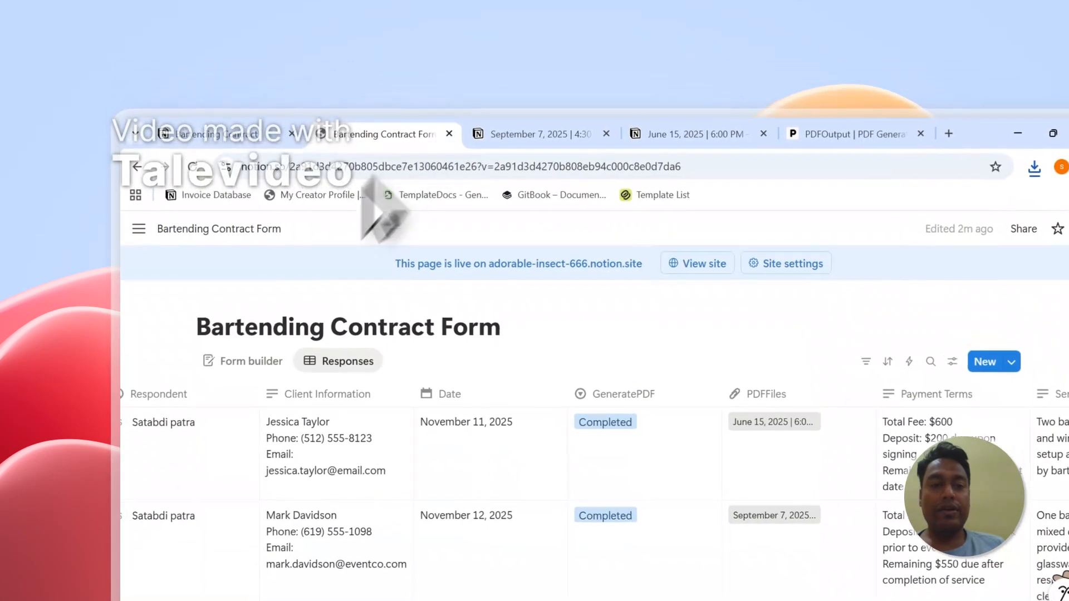
click(212, 79)
click(428, 136)
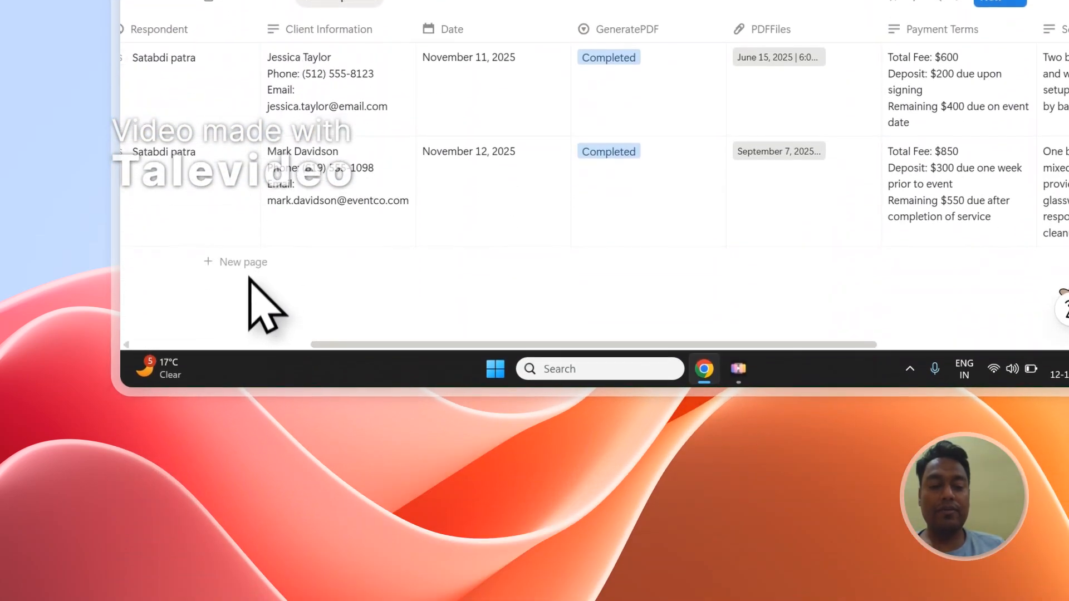
click(247, 263)
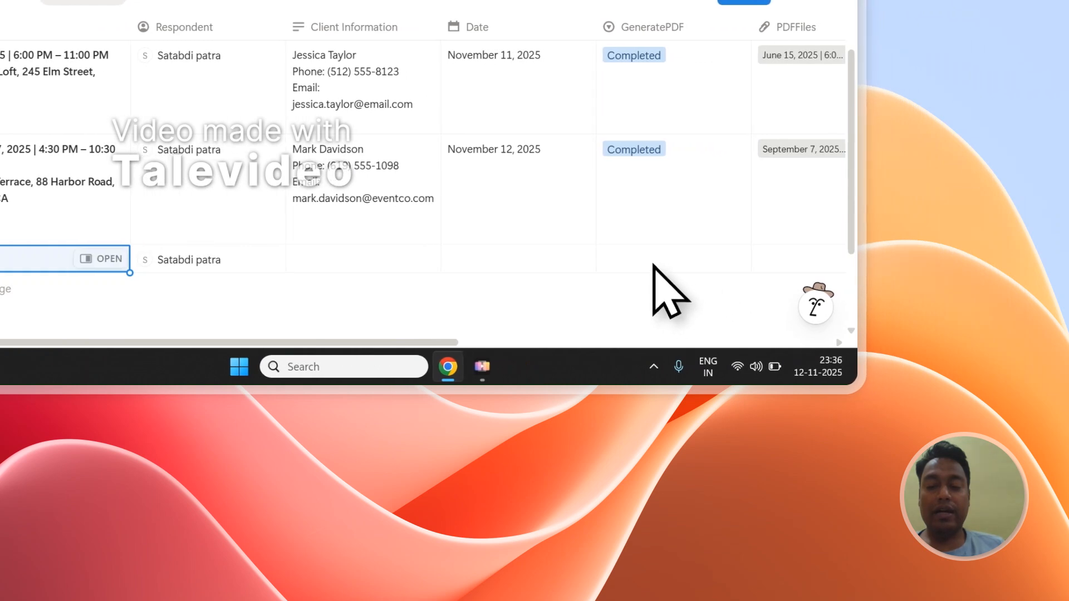
click(653, 265)
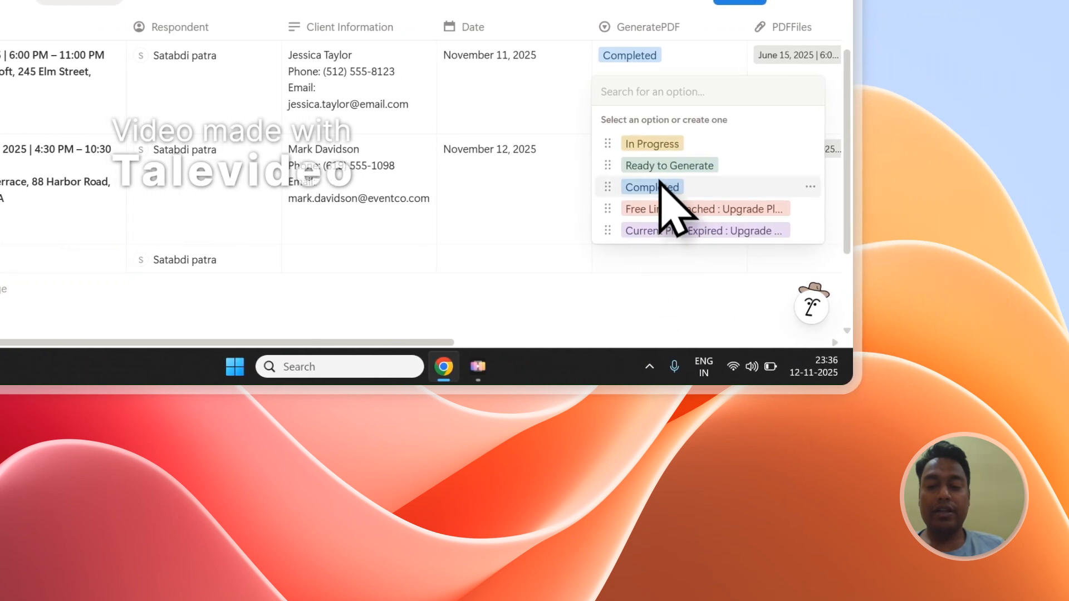
click(662, 166)
Step: Add a second blank row to the responses and set its GeneratePDF status to Ready to Generate
drag(436, 352, 485, 344)
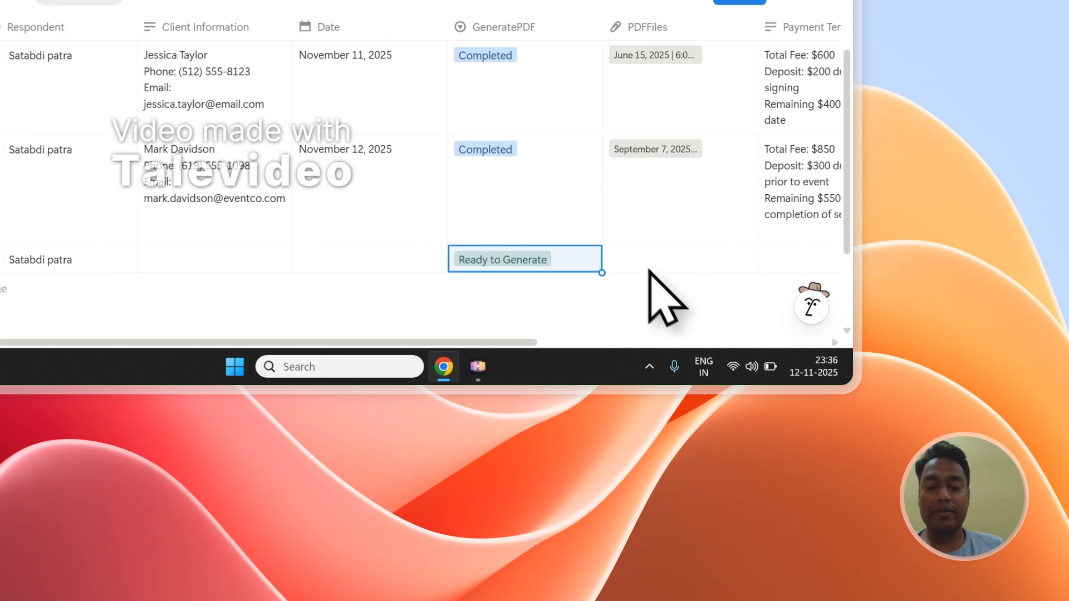
click(226, 290)
click(500, 293)
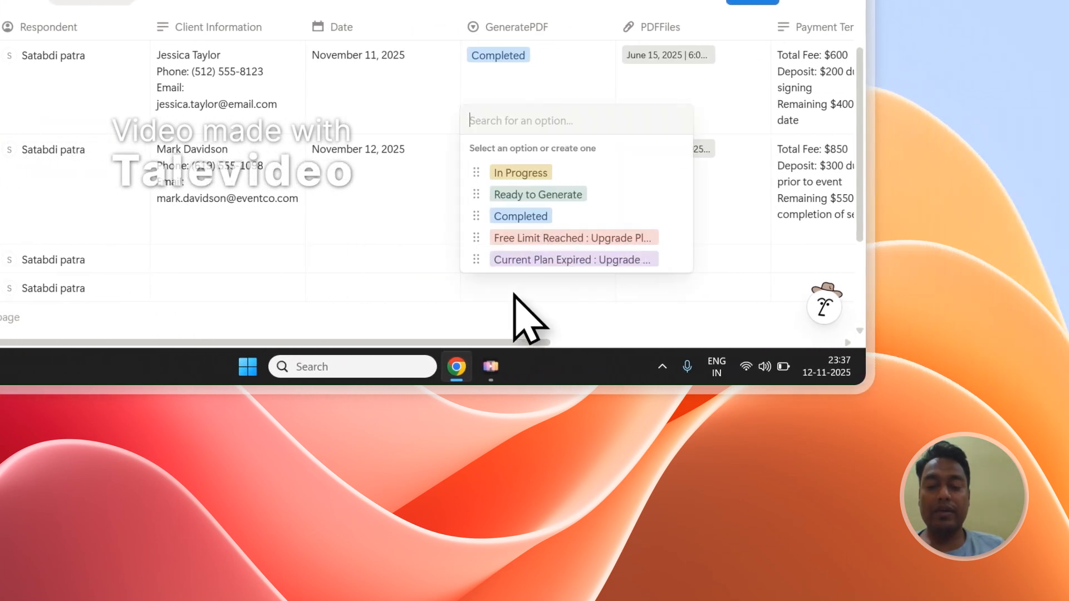
click(534, 195)
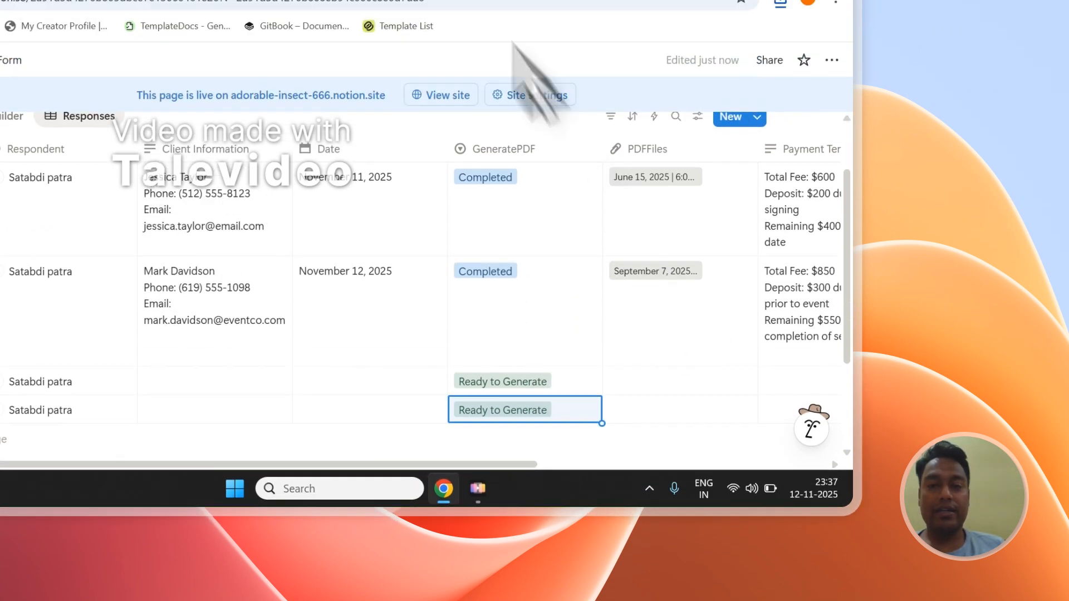
Step: Check the PDFOutput setup, return to the Notion database, and close the September 7 and June 15 contract PDFs
click(324, 67)
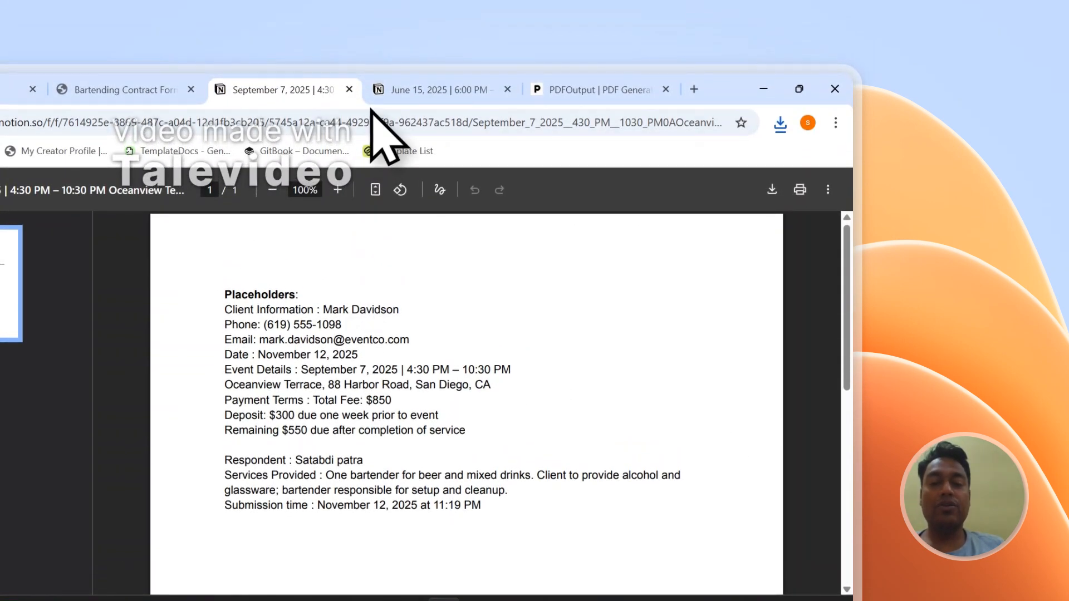
click(556, 90)
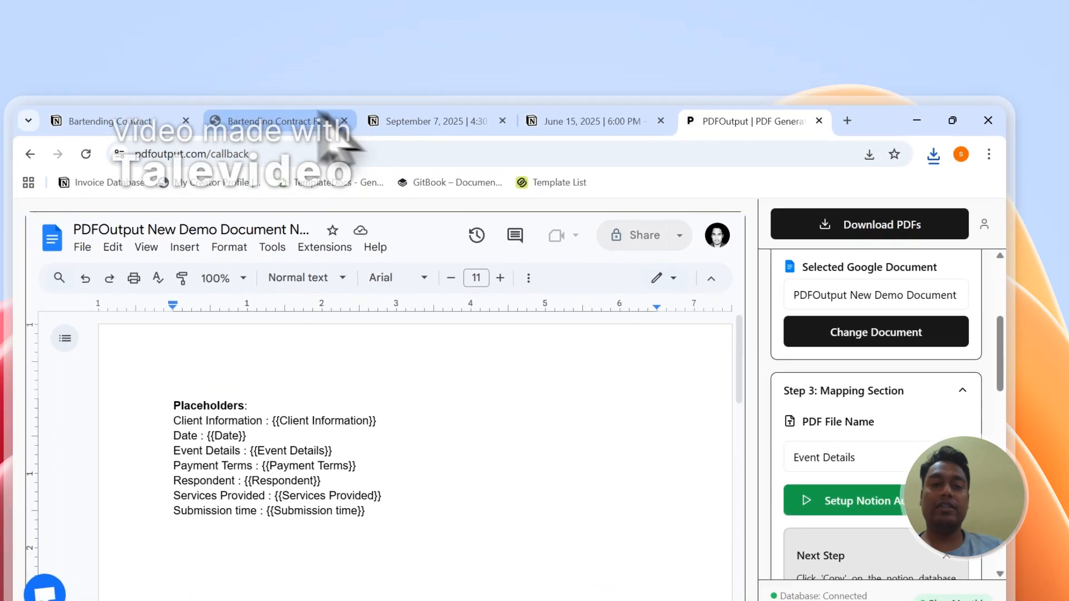
click(156, 89)
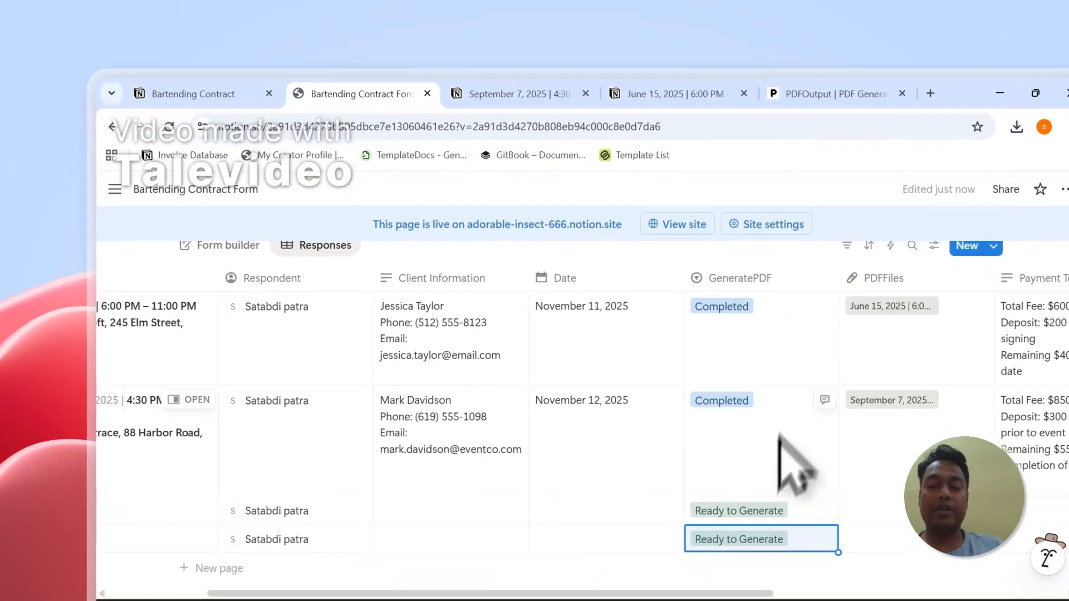
click(586, 91)
click(586, 91)
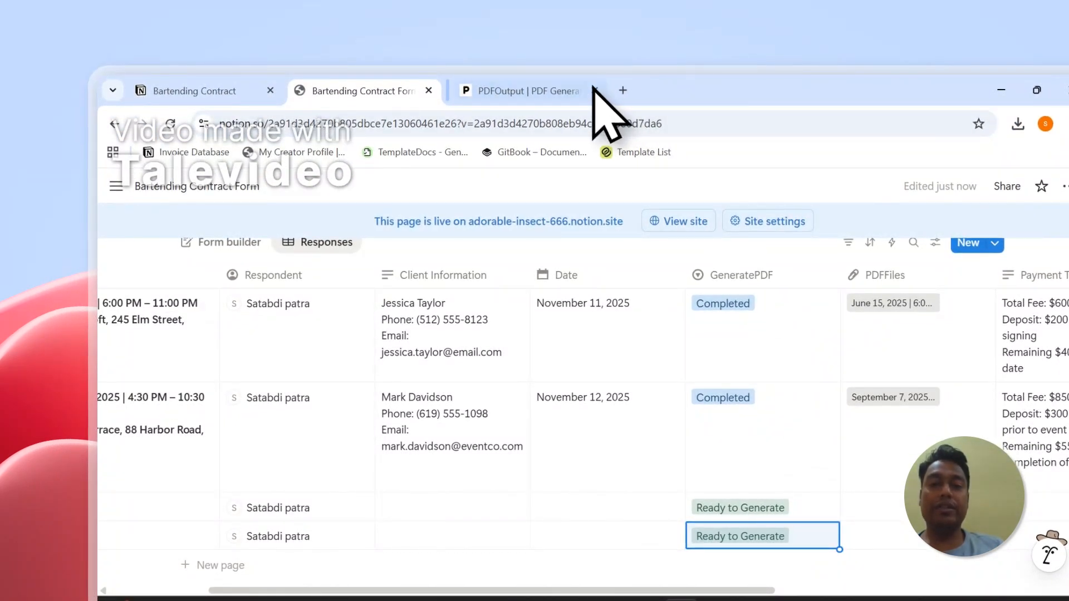
Step: Switch to PDFOutput, view and close its support chat, and sign out of the account
click(531, 90)
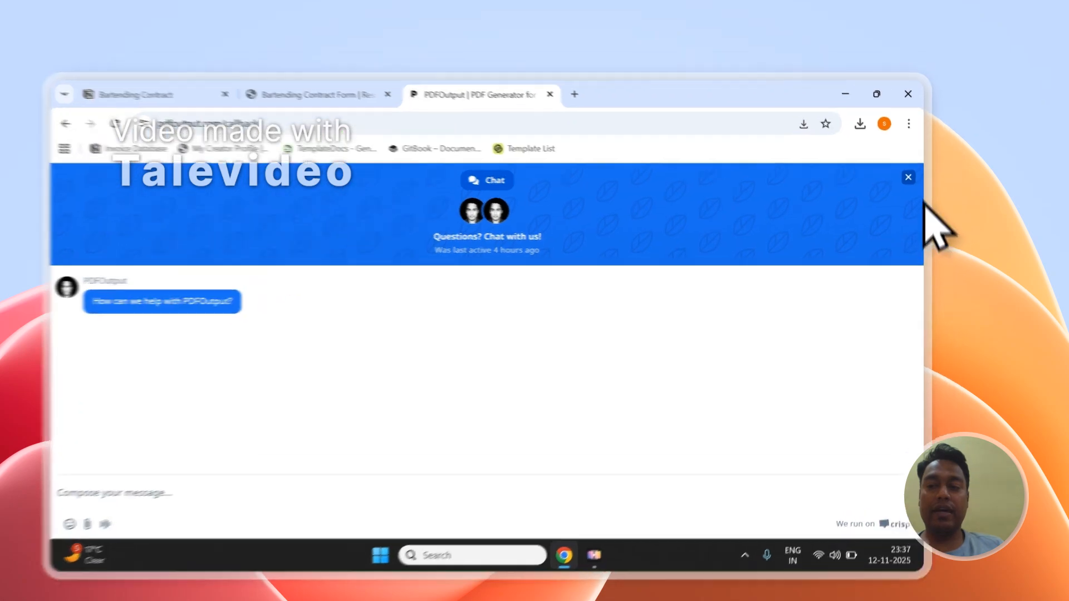
click(933, 159)
click(930, 167)
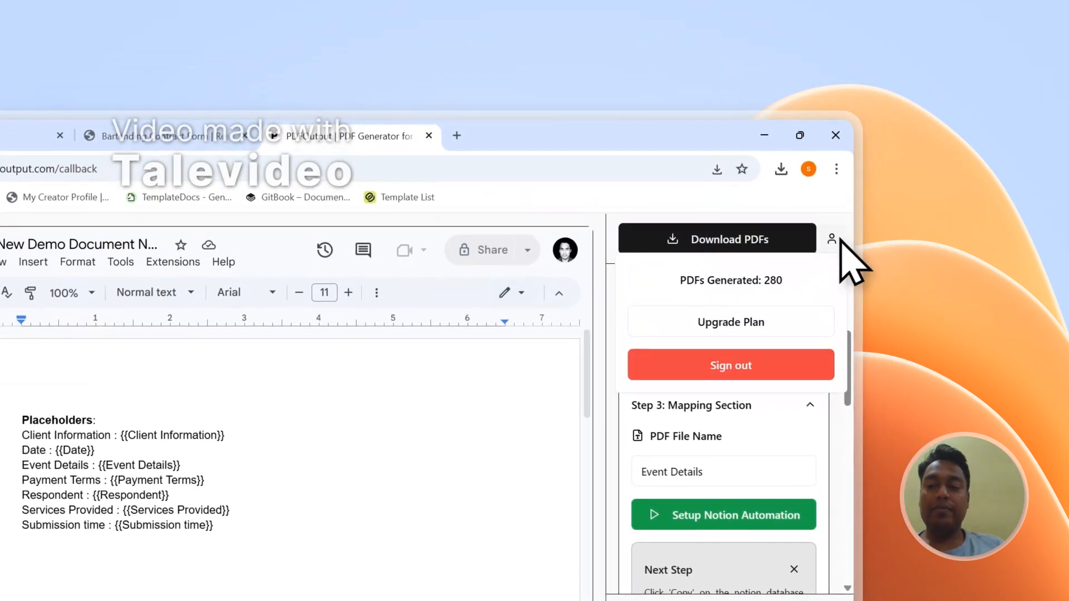
click(713, 374)
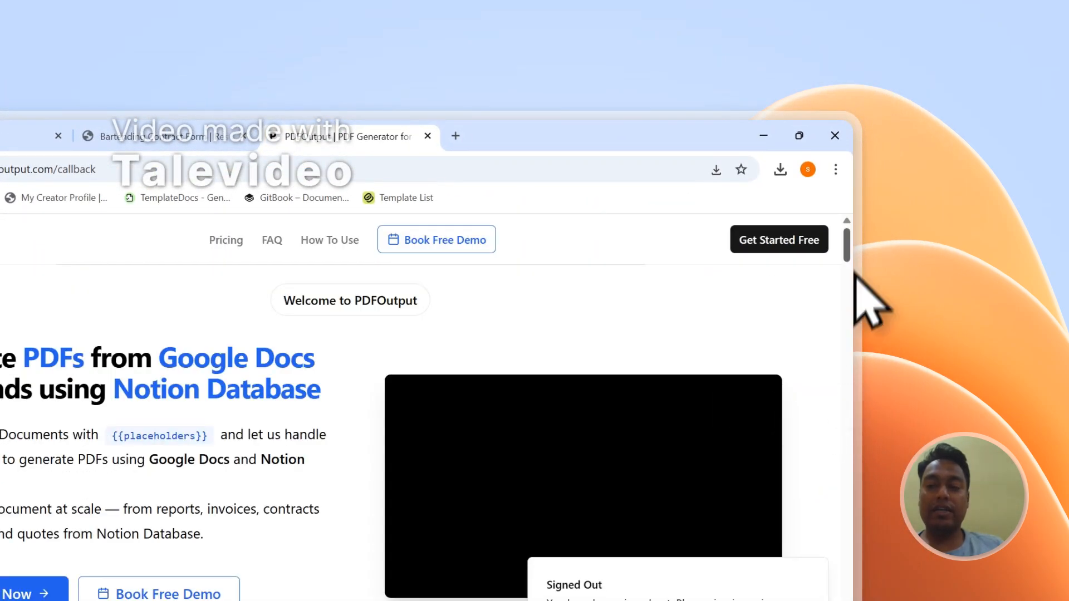
Step: Open PDFOutput's Contact page from the site footer and look over the Send Message form
drag(849, 251, 853, 474)
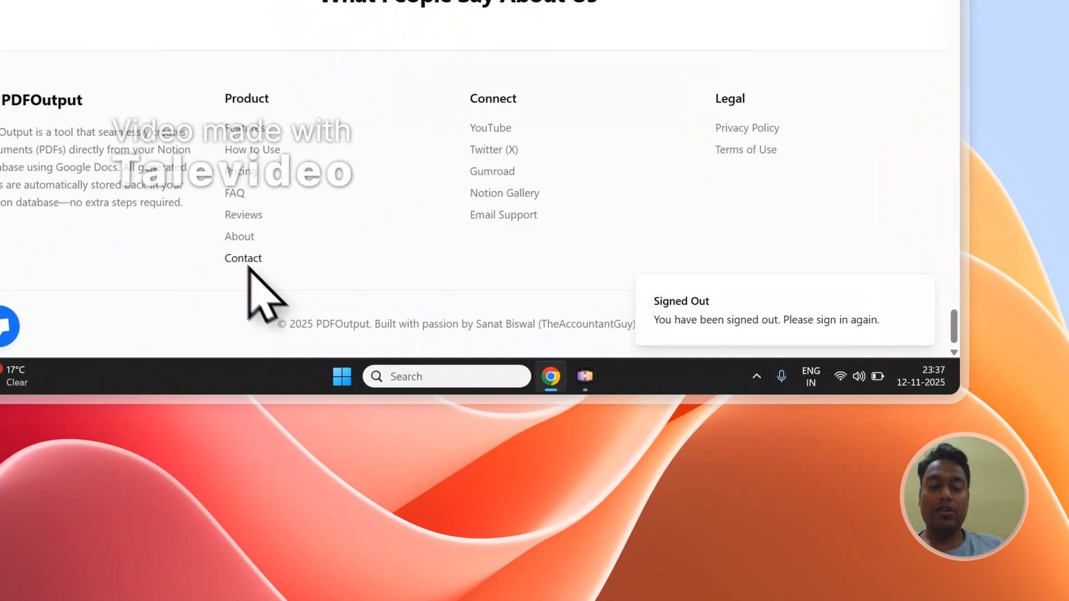
click(243, 258)
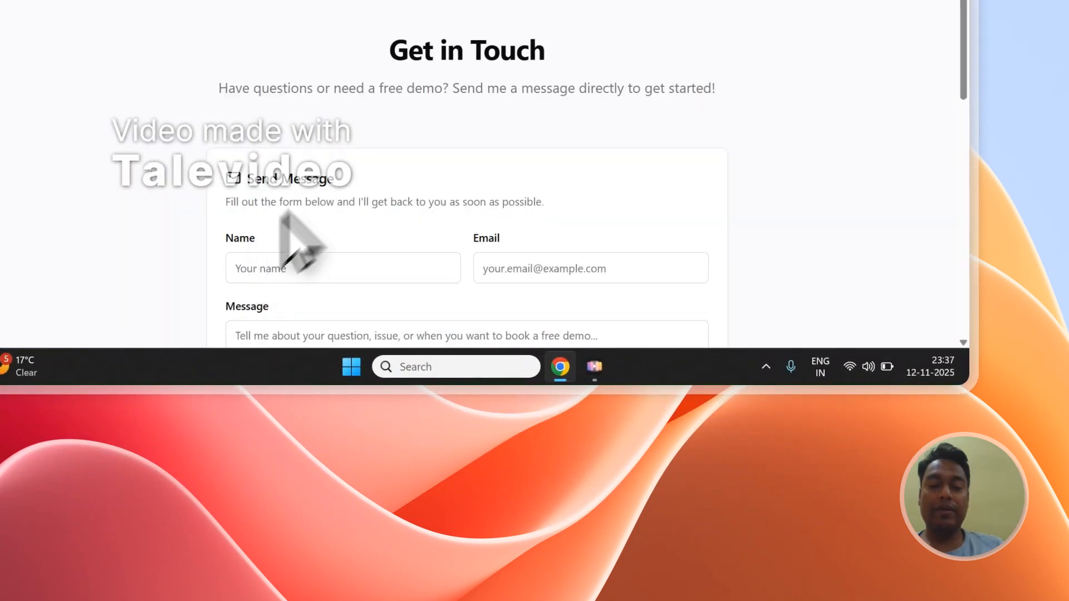
scroll(287, 220, down, 3)
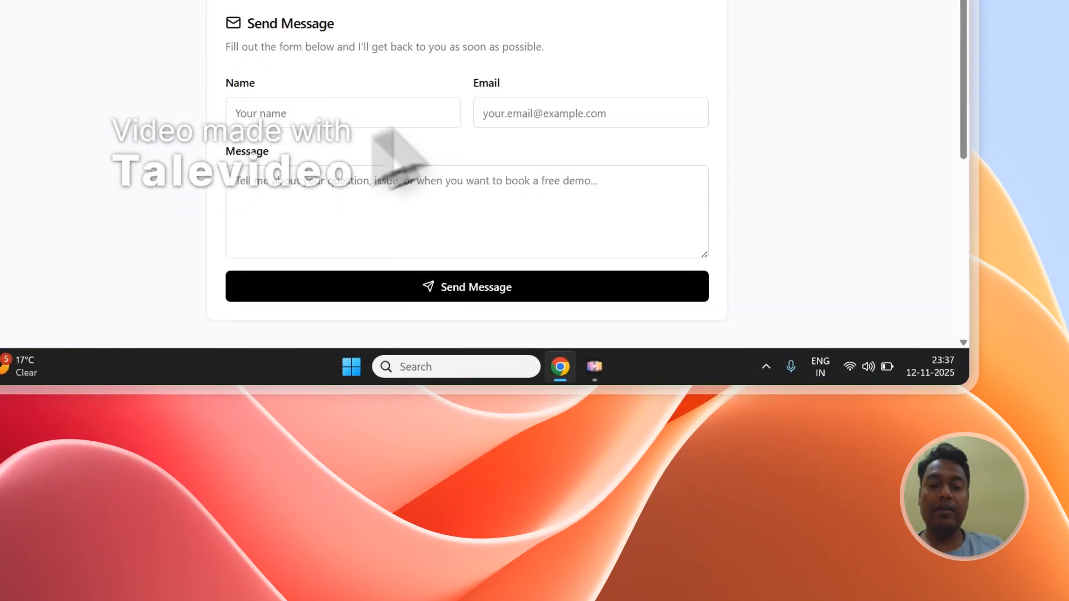